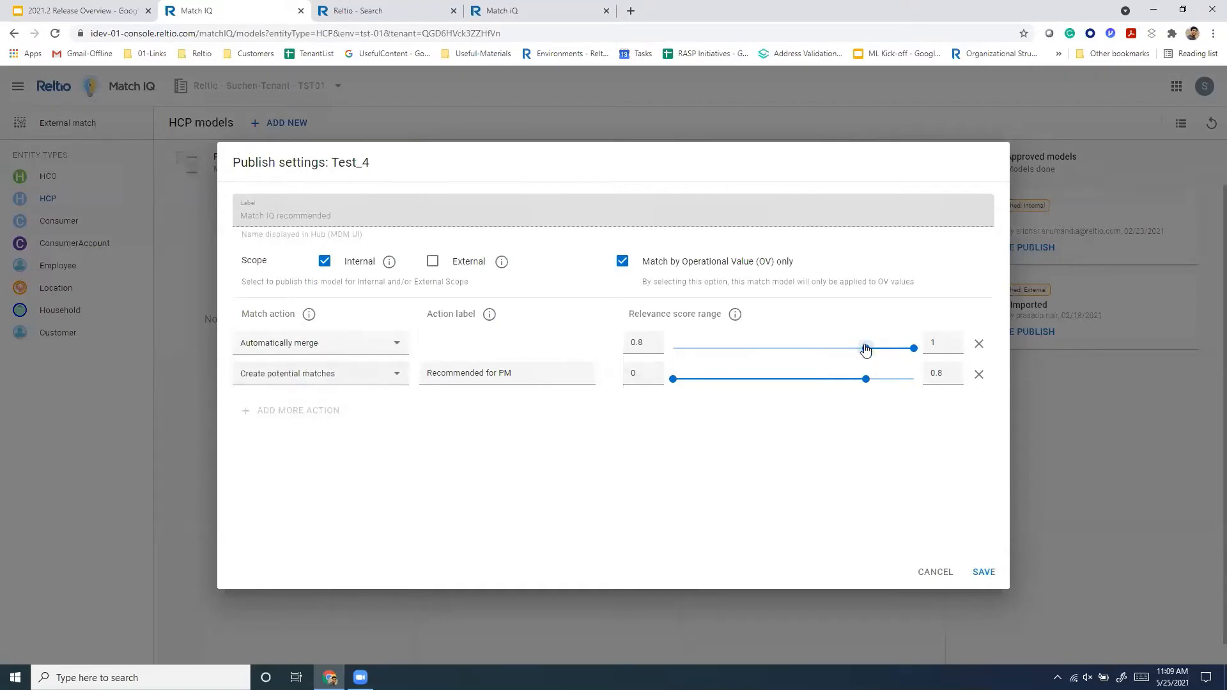
Set the automatic merge range to start at 0.85 and the potential matches range to 0.67–0.85, labelled High Confidence.
{"action": "left_click_drag", "start_coordinate": [866, 348], "coordinate": [879, 351]}
{"action": "left_click_drag", "start_coordinate": [673, 379], "coordinate": [836, 384]}
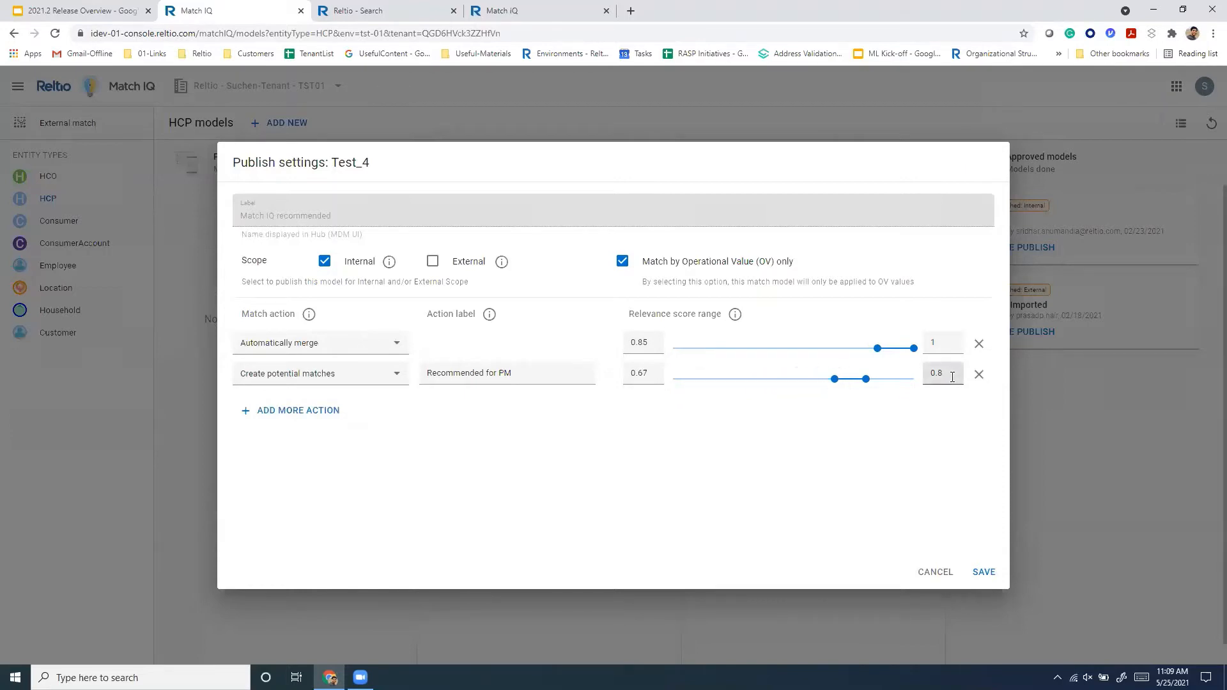
{"action": "left_click_drag", "start_coordinate": [866, 380], "coordinate": [880, 380]}
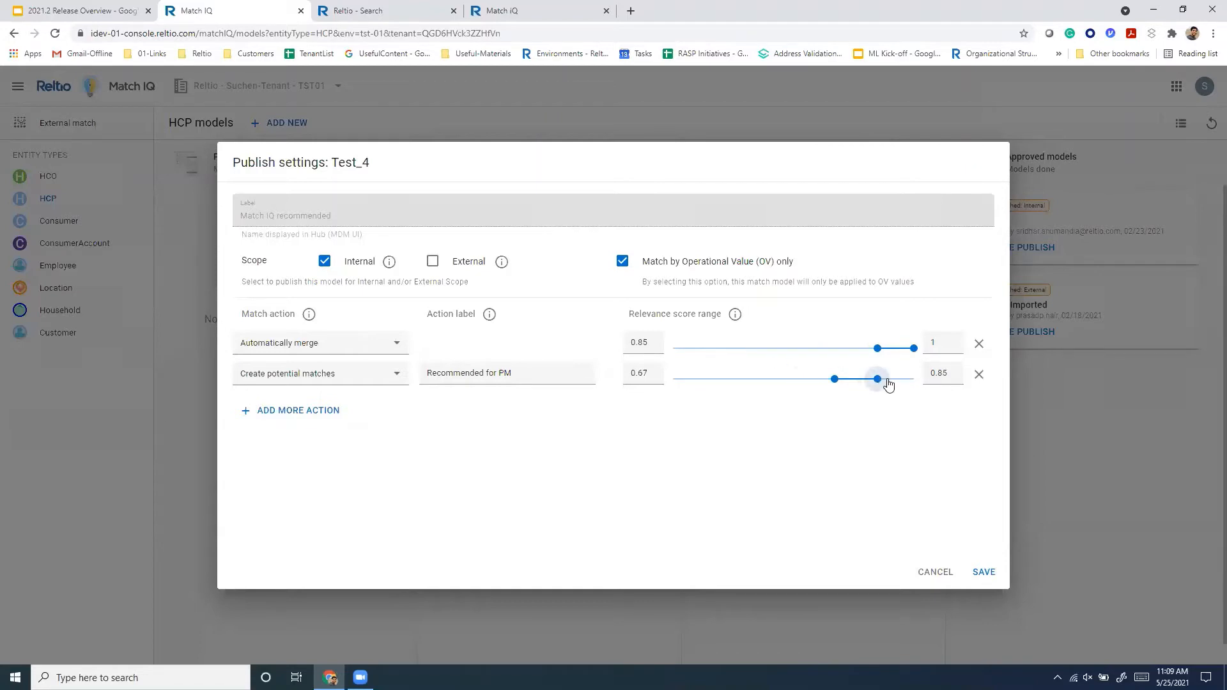
{"action": "left_click_drag", "start_coordinate": [549, 369], "coordinate": [381, 388]}
{"action": "type", "text": "R"}
{"action": "type", "text": "igh Confidence"}
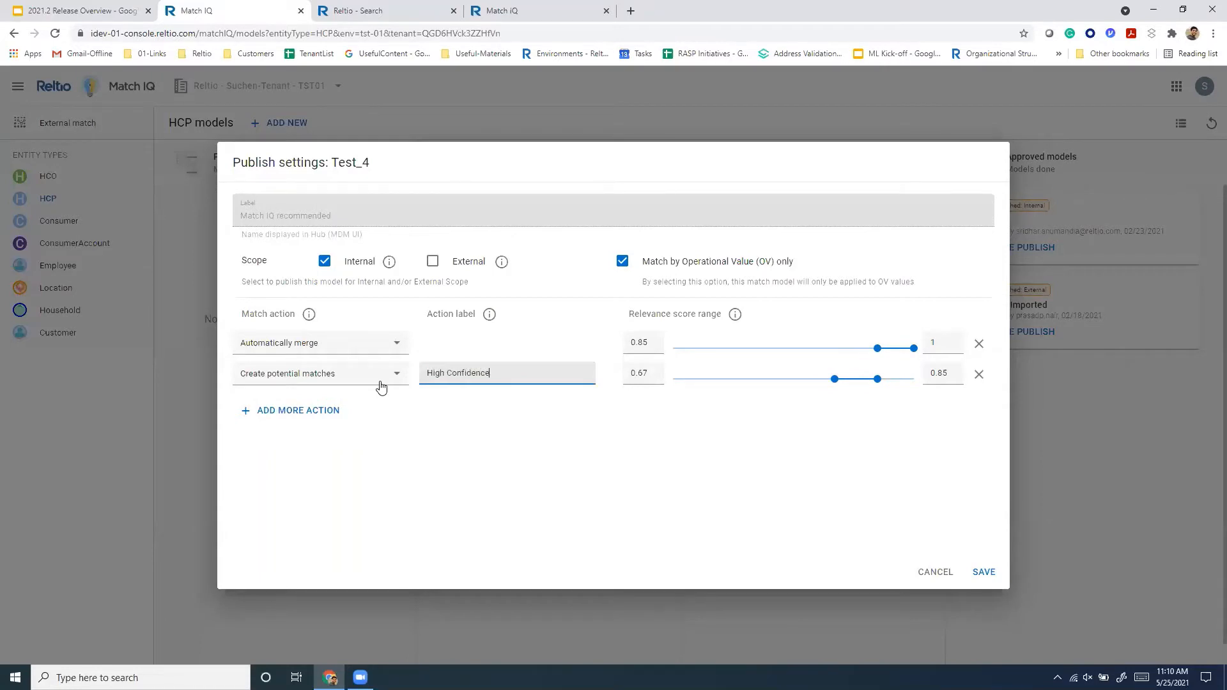
Add another potential matches action labelled "medium confidence" with a relevance score range of 0.41 to 0.67.
{"action": "left_click", "coordinate": [309, 413]}
{"action": "left_click", "coordinate": [467, 407]}
{"action": "type", "text": "med"}
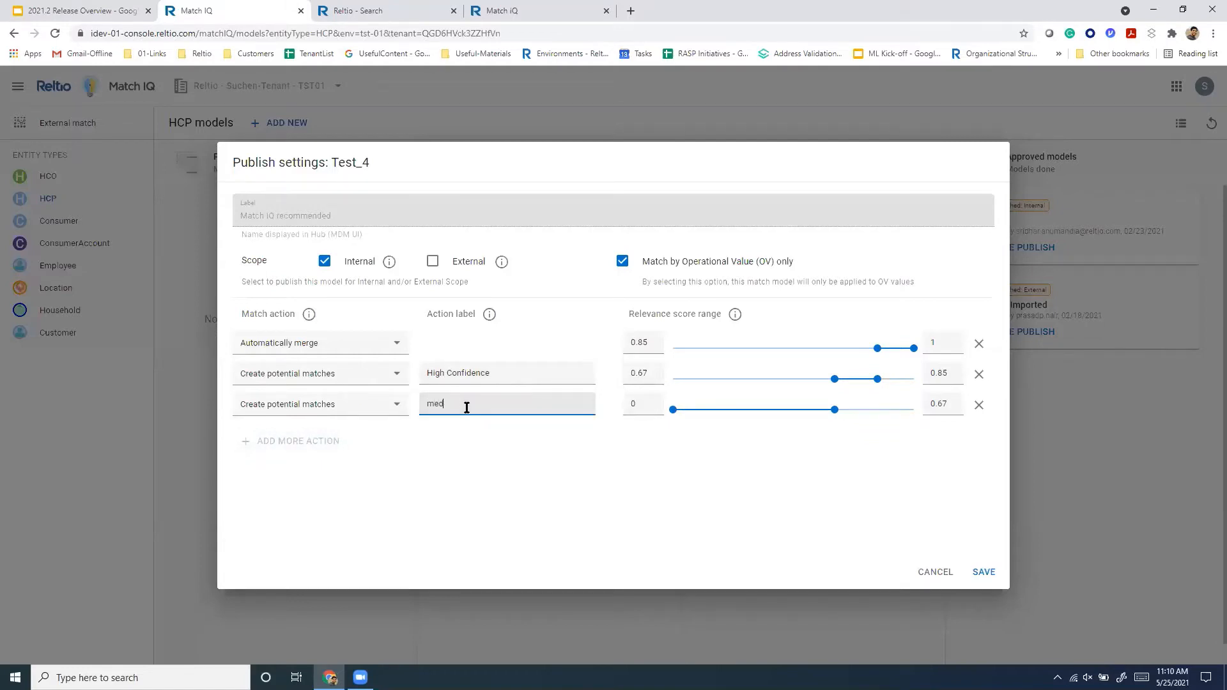
{"action": "type", "text": "ium confidence"}
{"action": "left_click_drag", "start_coordinate": [676, 414], "coordinate": [772, 424]}
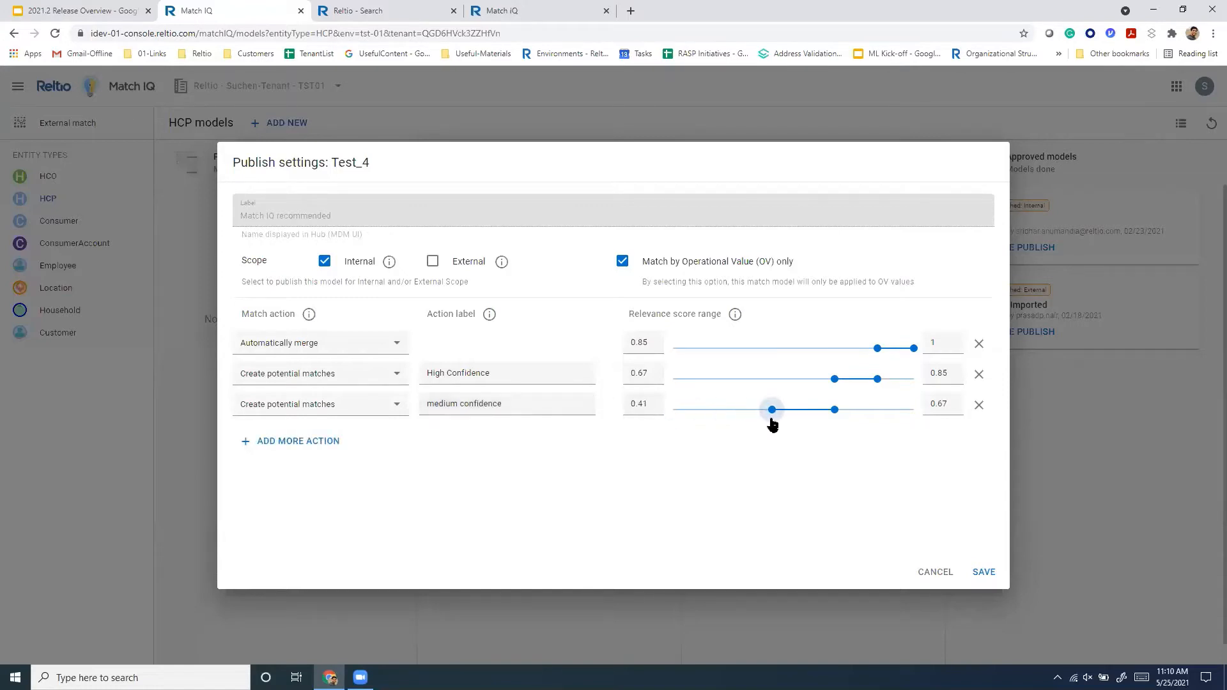
Add a fourth match action PUBLISH_POTENTIAL_LINK_PAIR, raise the lower bound of its score range, and discard the publish settings.
{"action": "left_click", "coordinate": [293, 441]}
{"action": "left_click", "coordinate": [392, 436]}
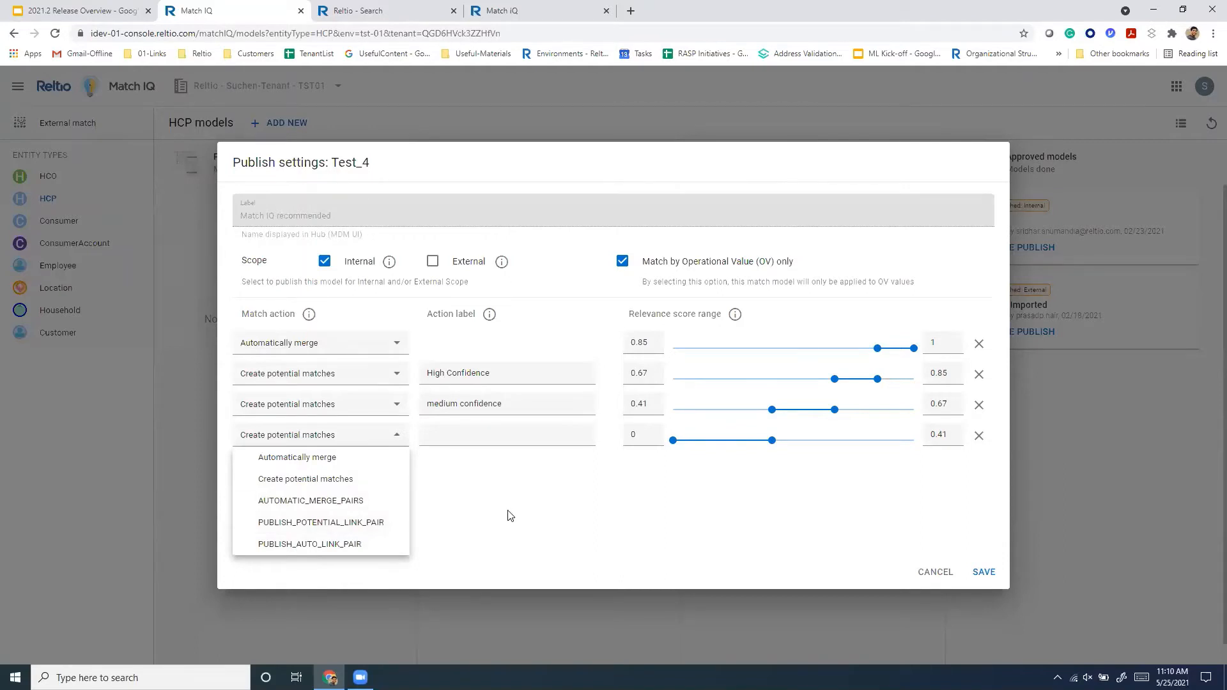
{"action": "left_click", "coordinate": [337, 529]}
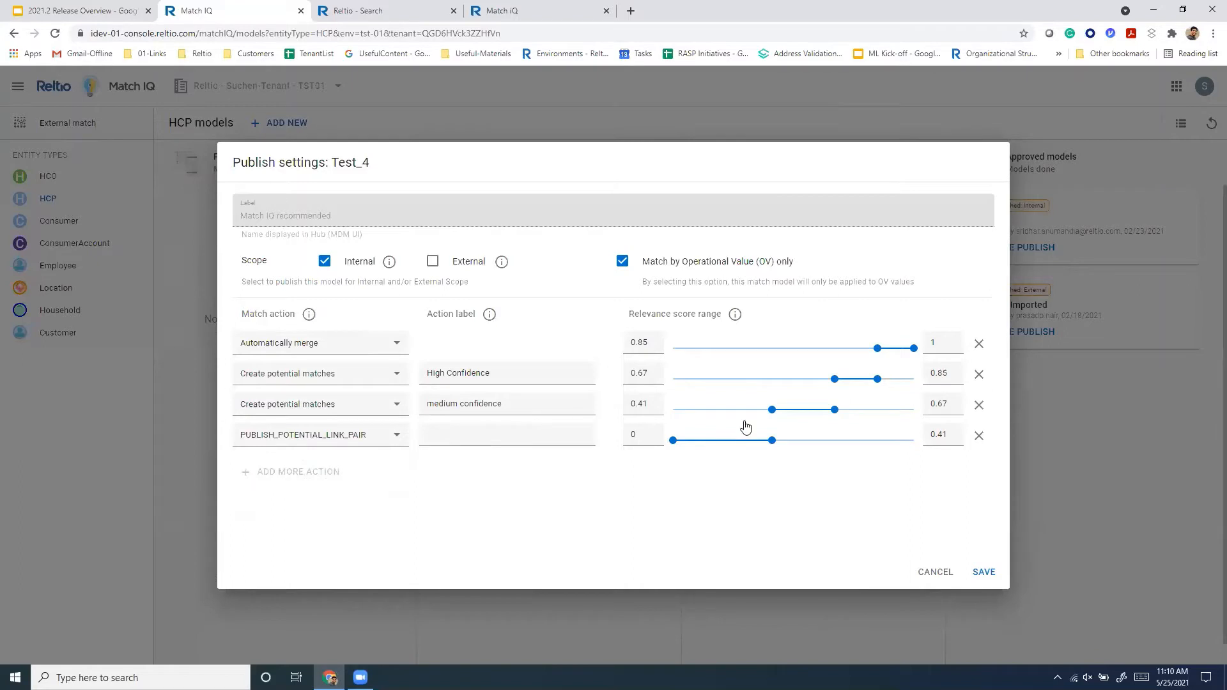
{"action": "left_click_drag", "start_coordinate": [675, 441], "coordinate": [719, 440]}
{"action": "left_click_drag", "start_coordinate": [718, 441], "coordinate": [725, 445]}
{"action": "left_click", "coordinate": [770, 441]}
{"action": "left_click", "coordinate": [919, 575]}
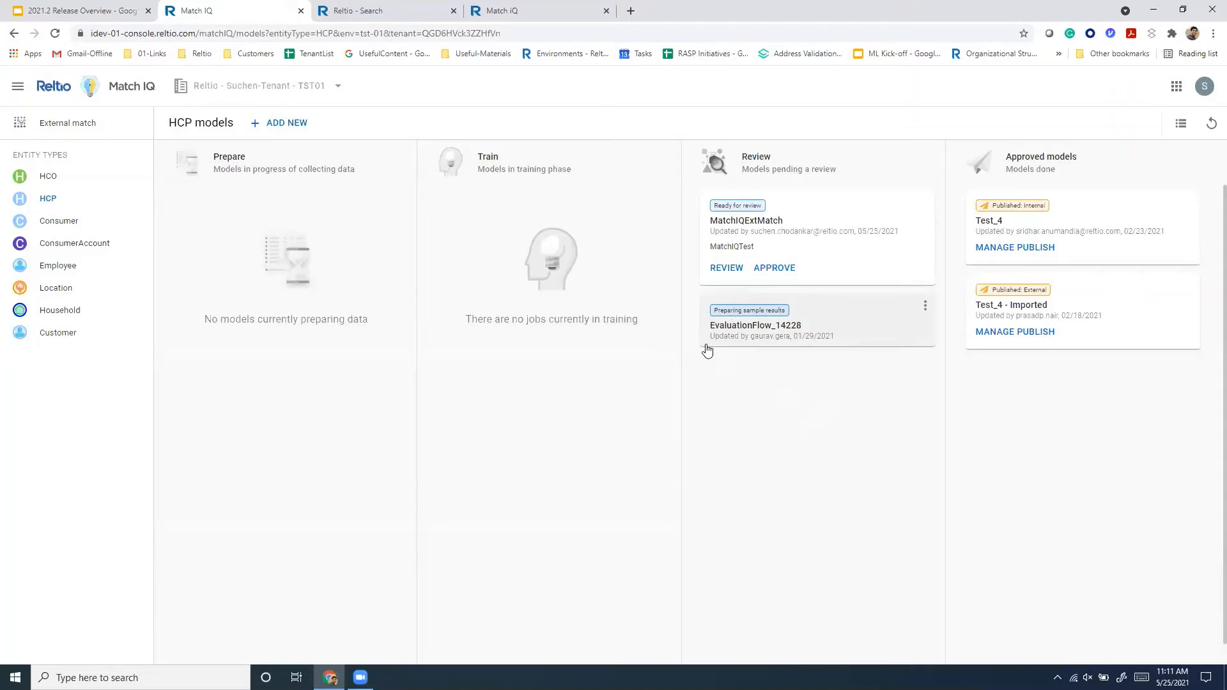
Start a review job for the MatchIQExtMatch model with a provided list of profiles, using the file pm-records.csv.
{"action": "left_click", "coordinate": [732, 270]}
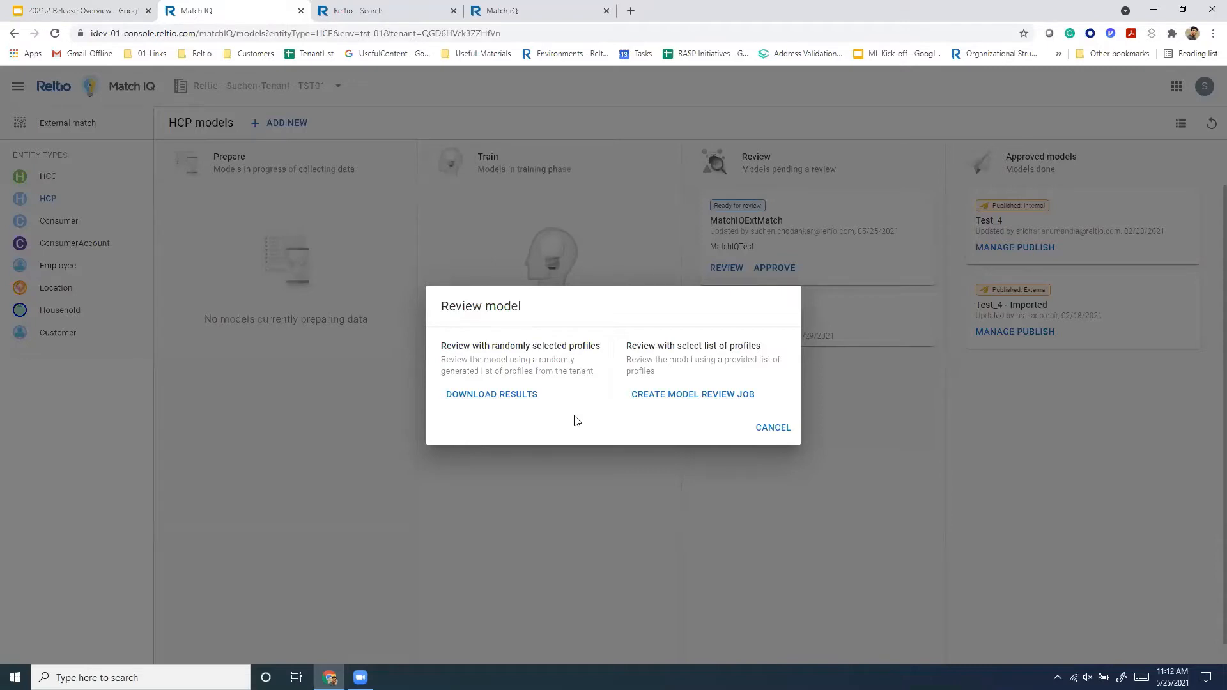
{"action": "left_click", "coordinate": [685, 395]}
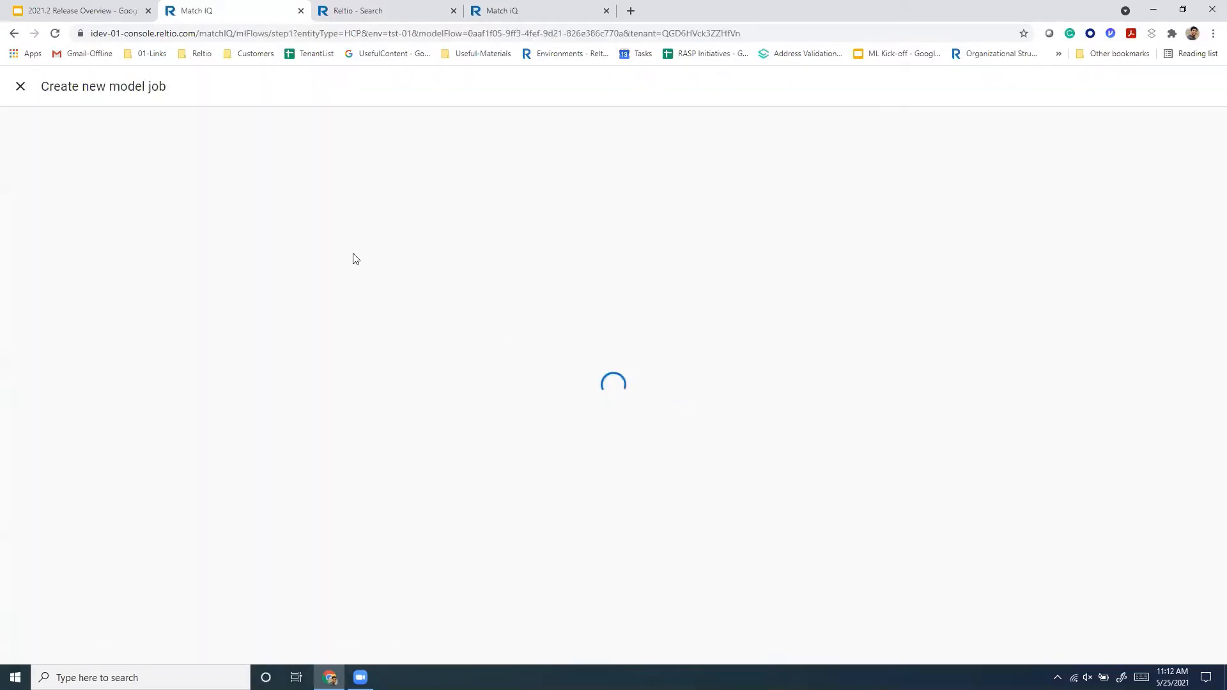
{"action": "left_click", "coordinate": [518, 474]}
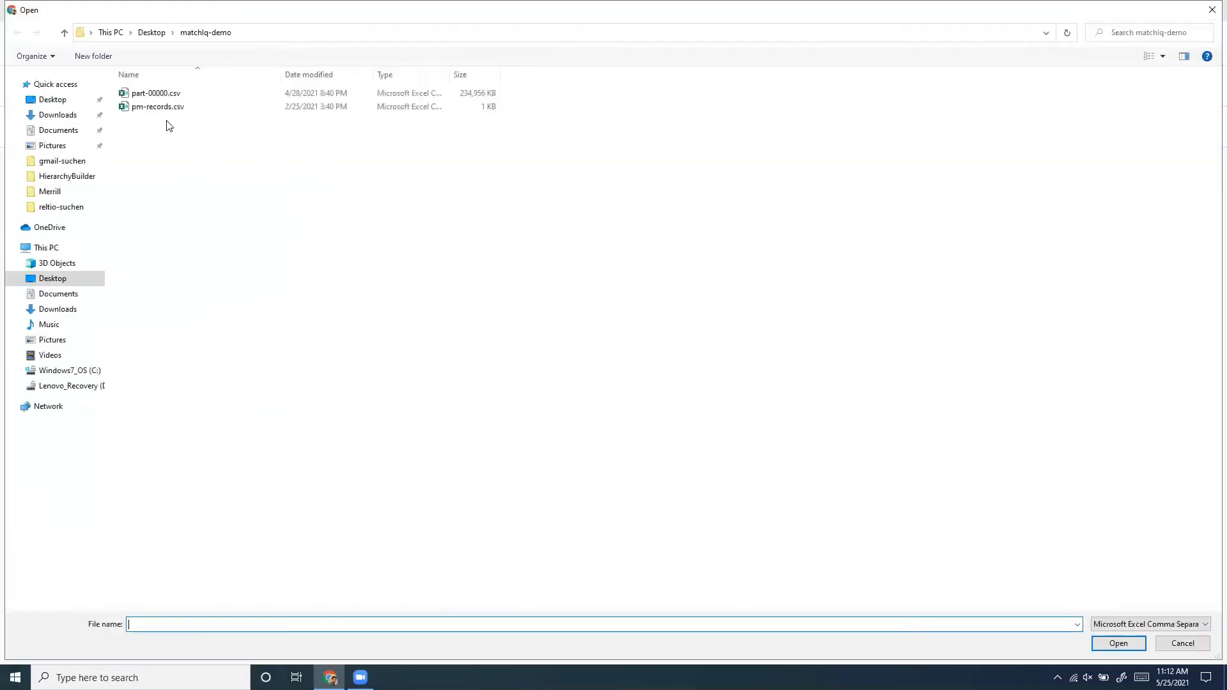
{"action": "left_click", "coordinate": [160, 107]}
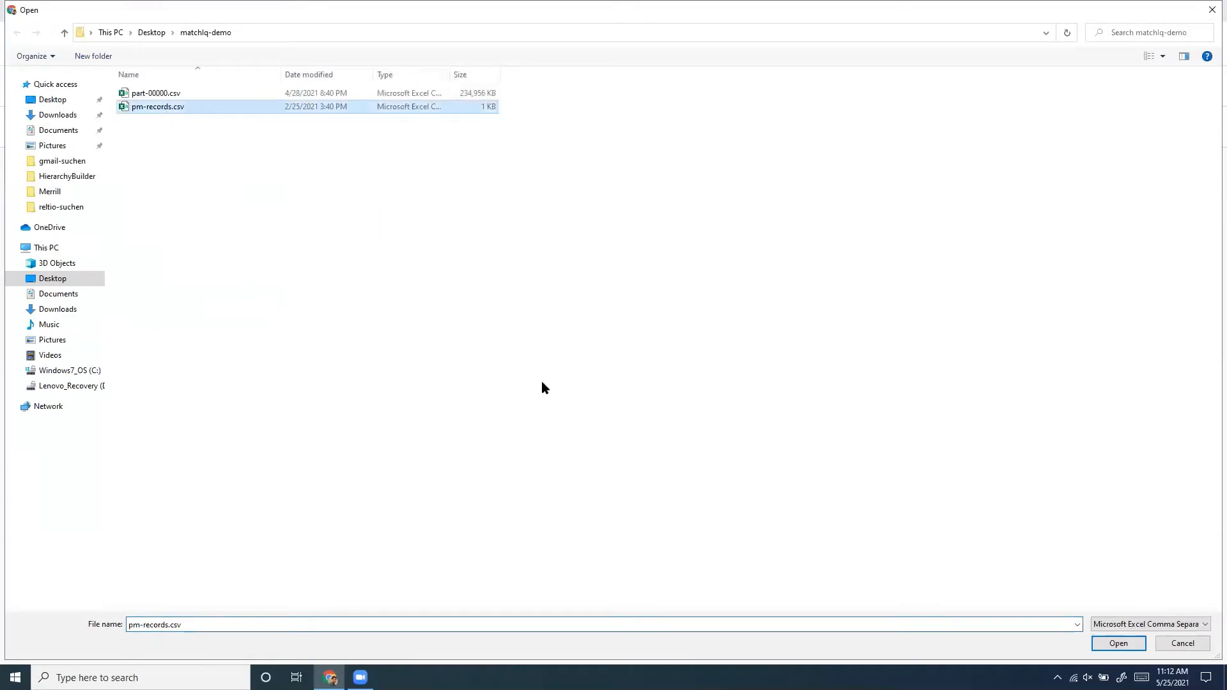
{"action": "left_click", "coordinate": [1113, 646]}
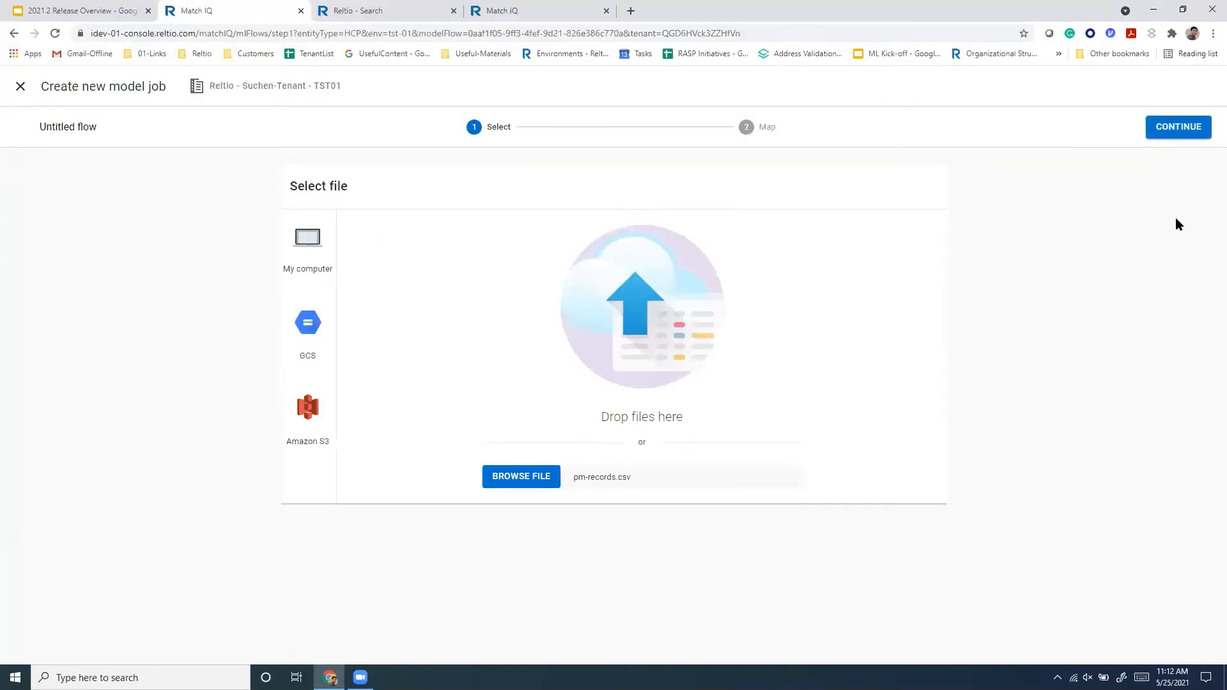
Apply the saved HCP mapping to the uploaded columns and leave the model review job without running the match.
{"action": "left_click", "coordinate": [1175, 131]}
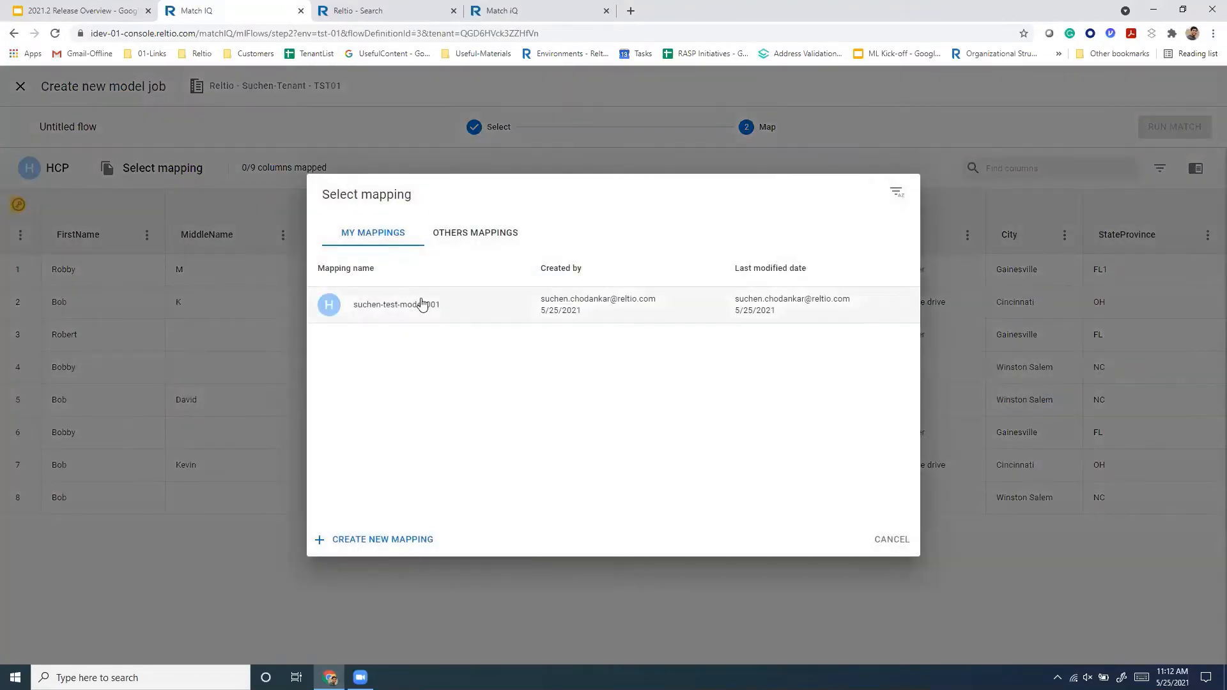
{"action": "left_click", "coordinate": [424, 304]}
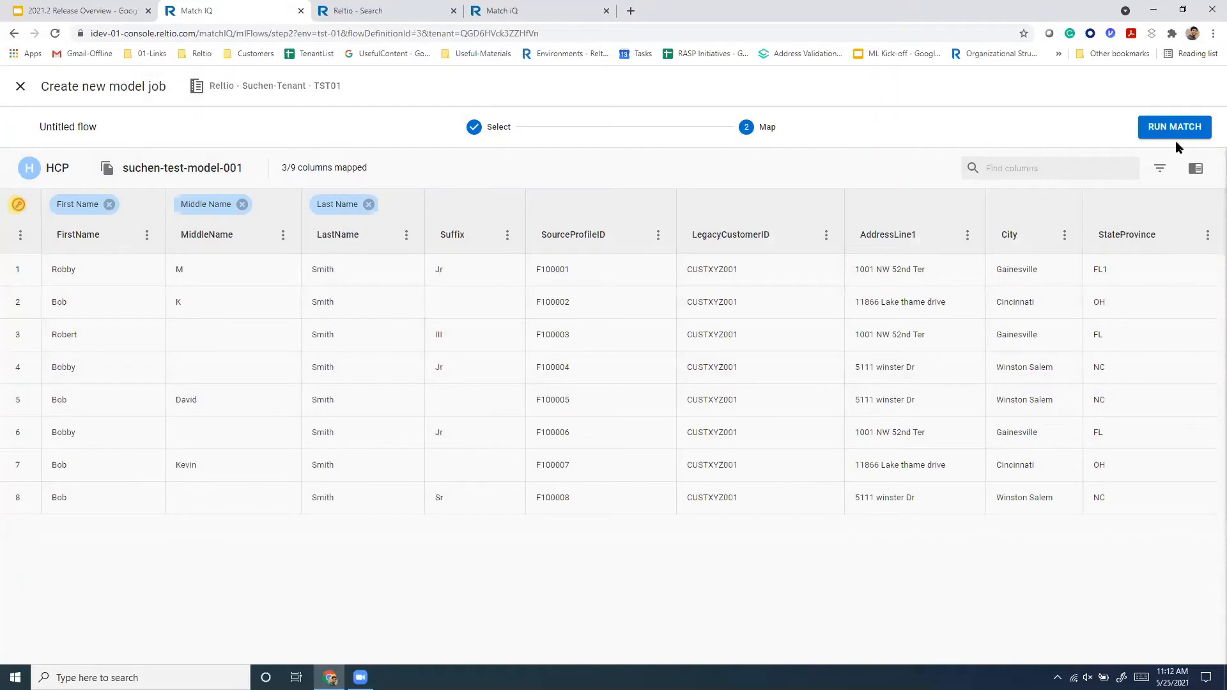
{"action": "left_click", "coordinate": [20, 85]}
{"action": "left_click", "coordinate": [719, 407]}
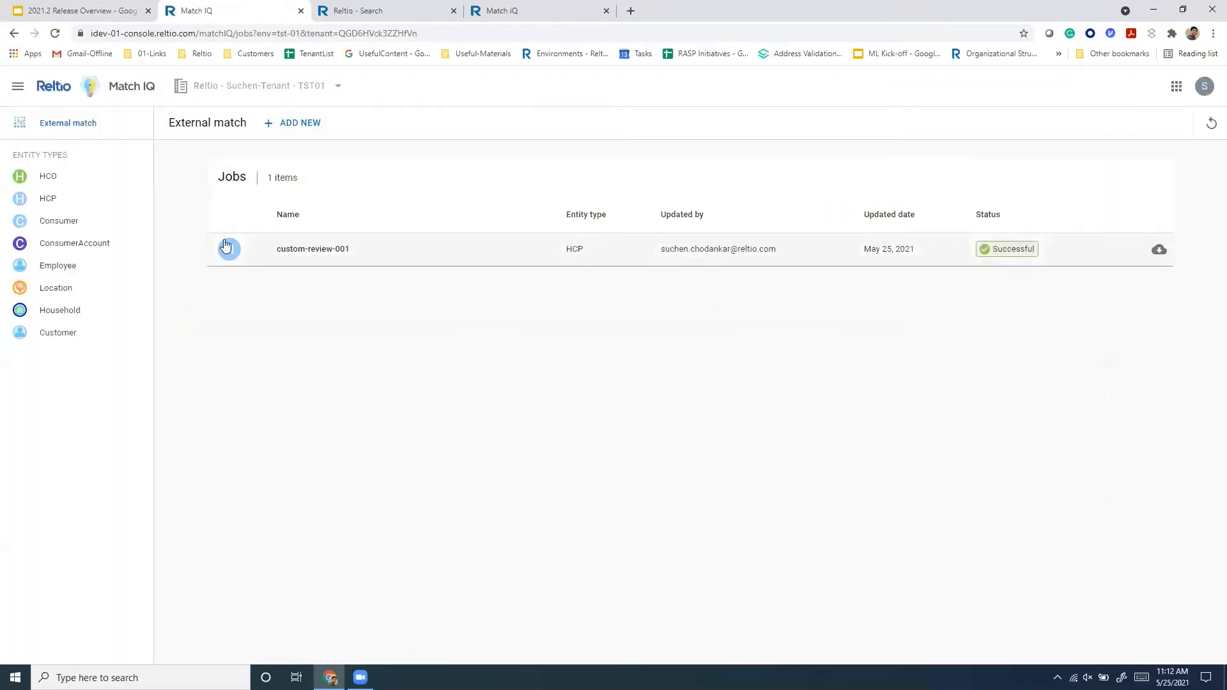
Return to the HCP models and open the review details of the MatchIQExtMatch model.
{"action": "left_click", "coordinate": [39, 203]}
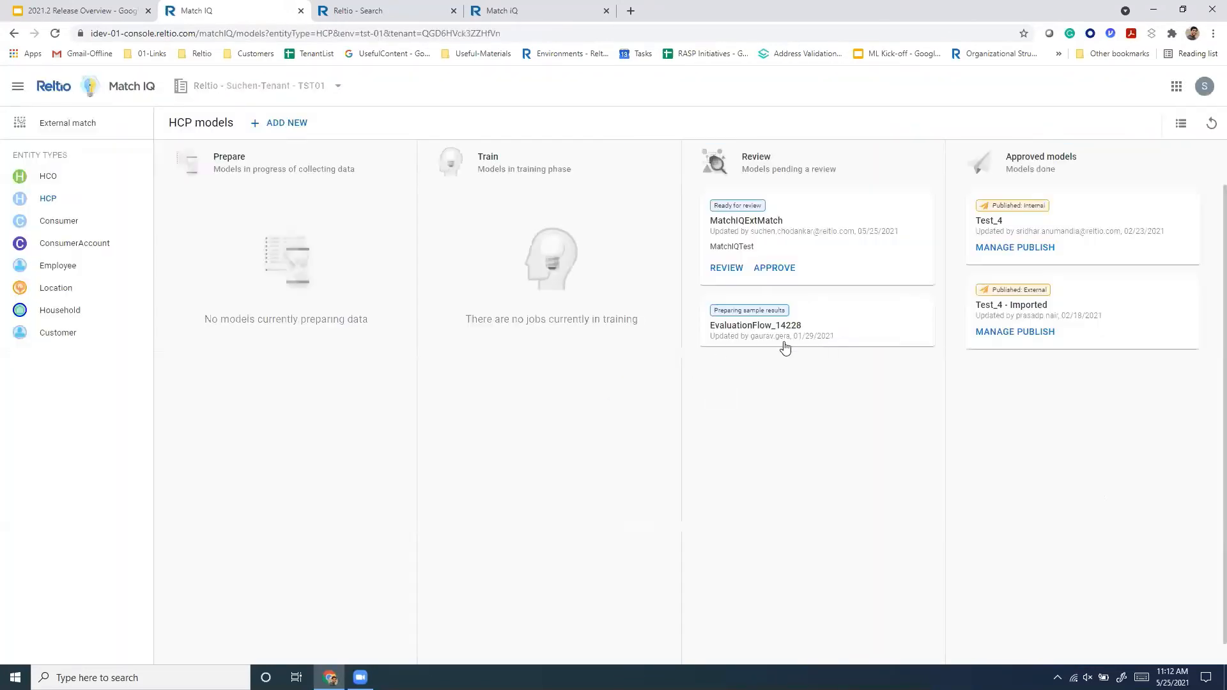
{"action": "left_click", "coordinate": [856, 259]}
{"action": "left_click", "coordinate": [1171, 544]}
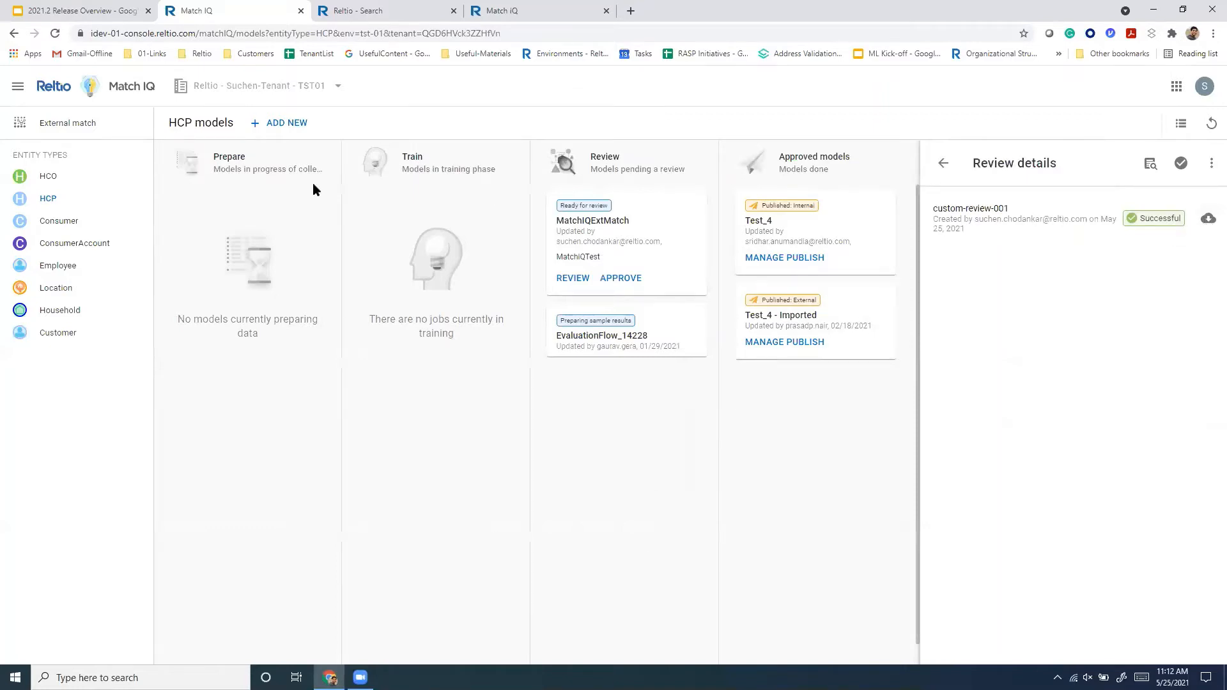
Switch to the 2021.2 Release Overview presentation in Google Slides and present it from the ML-powered Match IQ slide.
{"action": "left_click", "coordinate": [102, 10]}
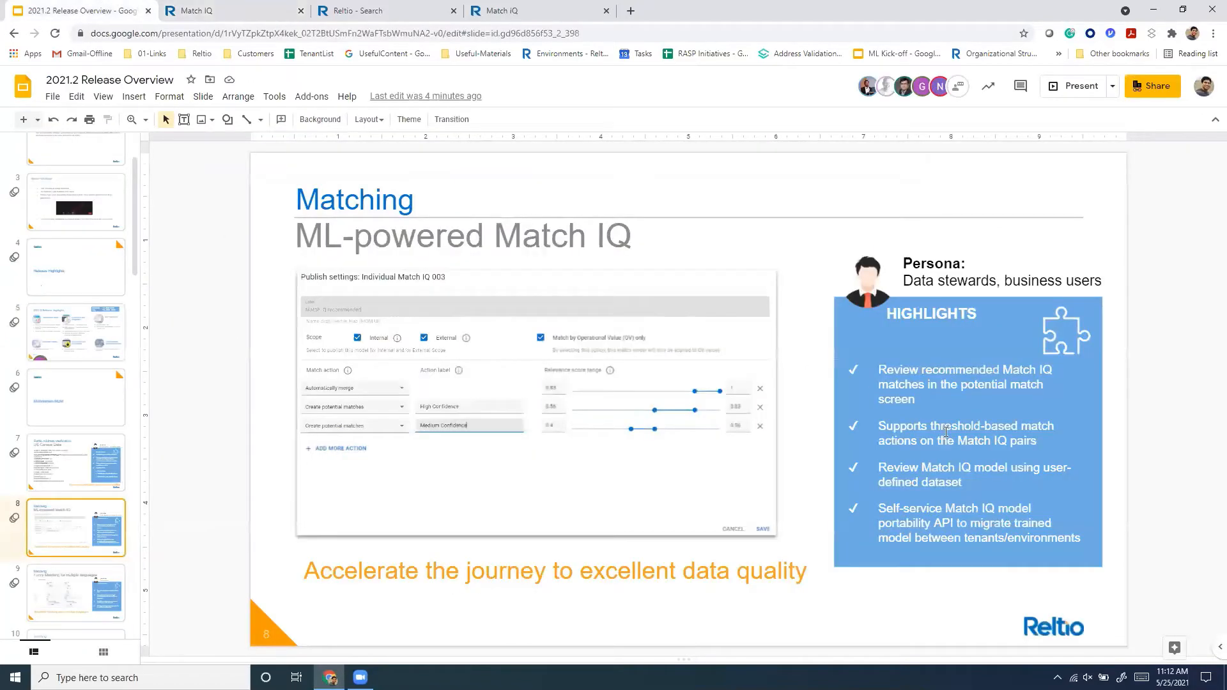
{"action": "left_click", "coordinate": [1077, 86]}
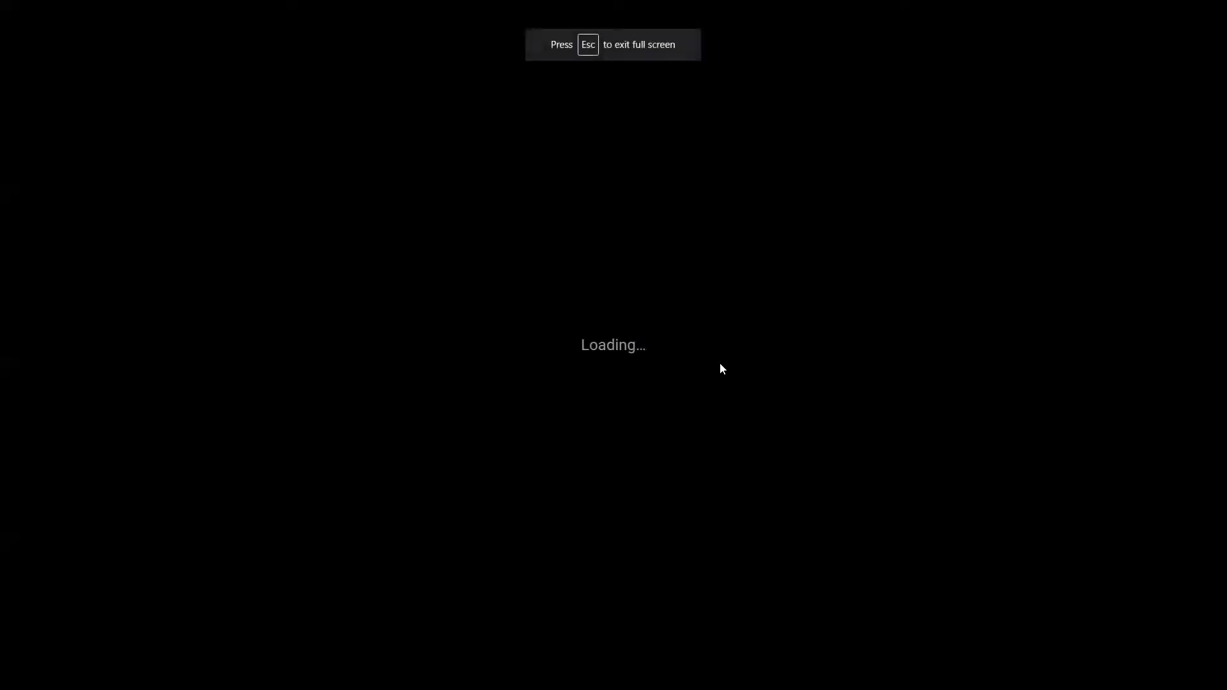
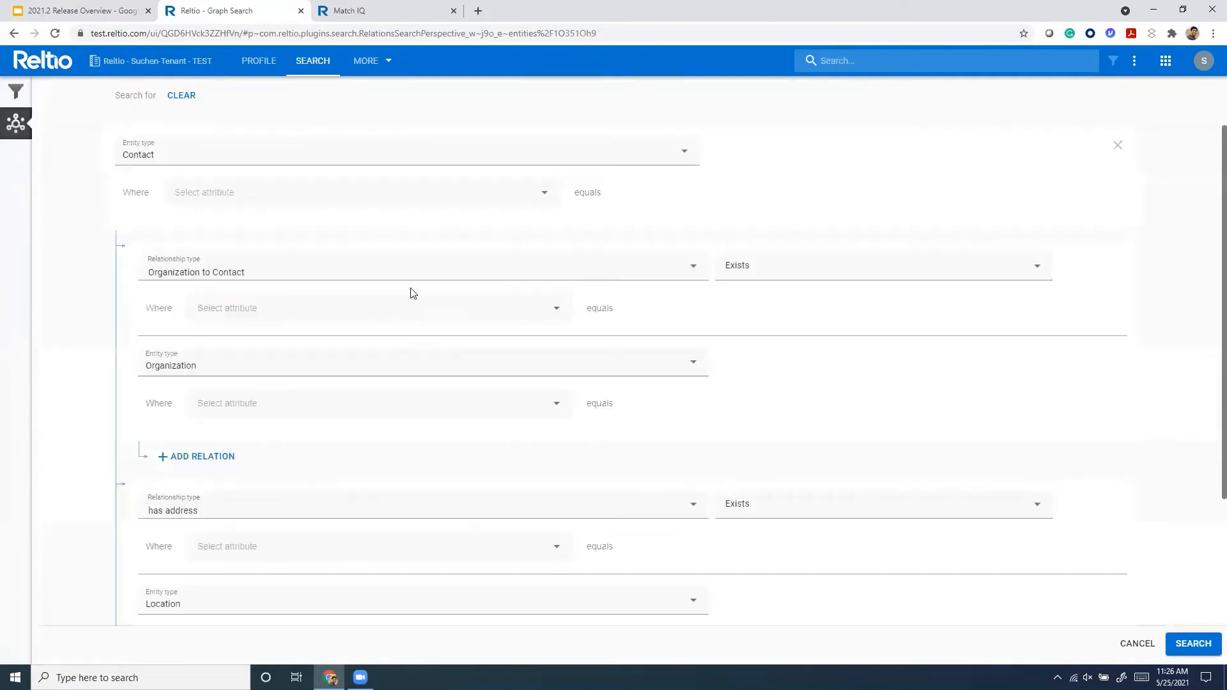
Clear the existing graph search query and run a new one for all profiles of entity type Contact.
{"action": "left_click", "coordinate": [1116, 154]}
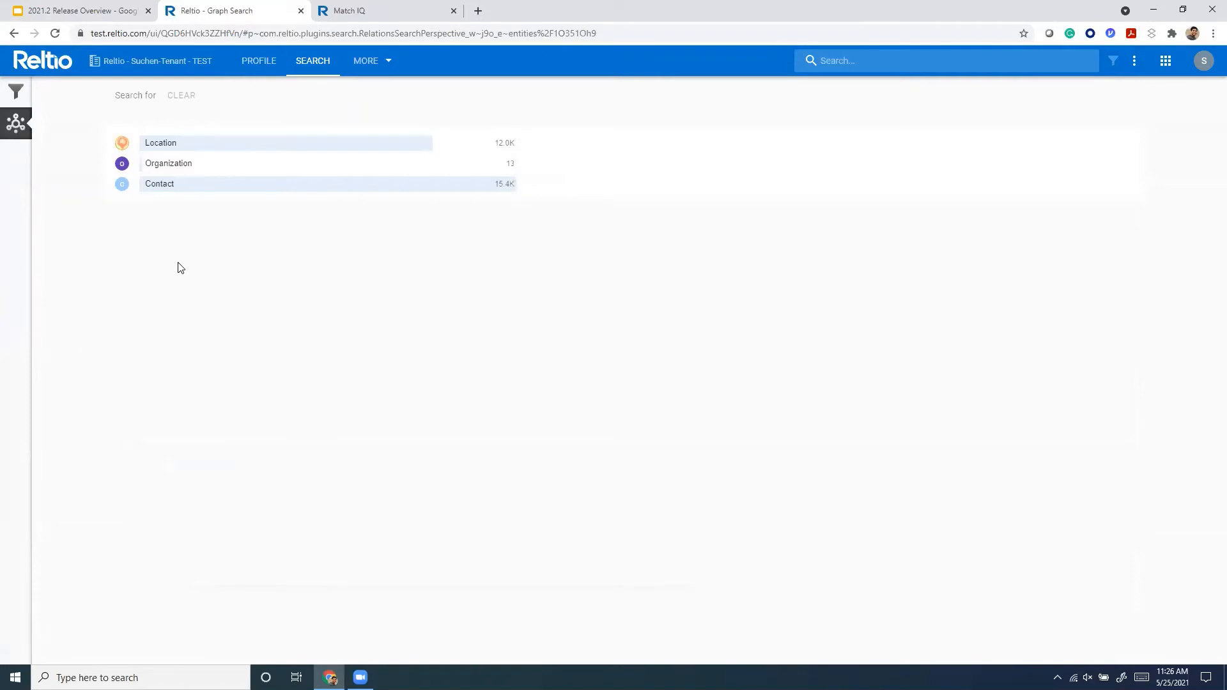
{"action": "left_click", "coordinate": [163, 186]}
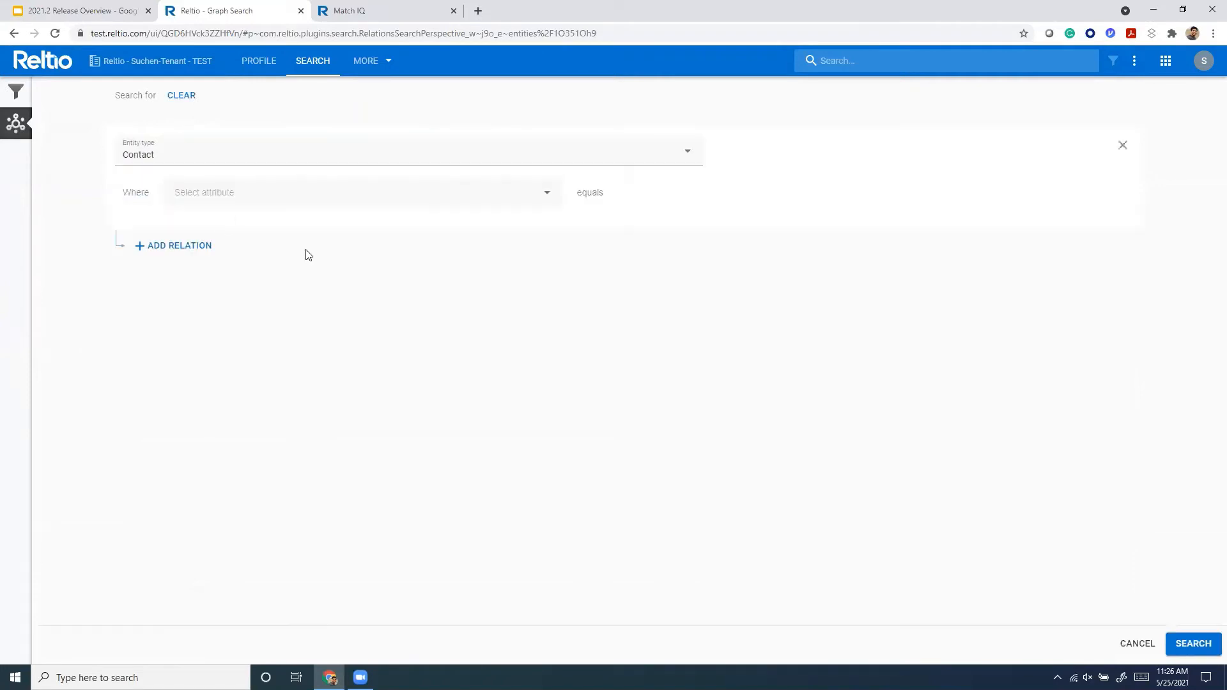
{"action": "left_click", "coordinate": [1190, 645]}
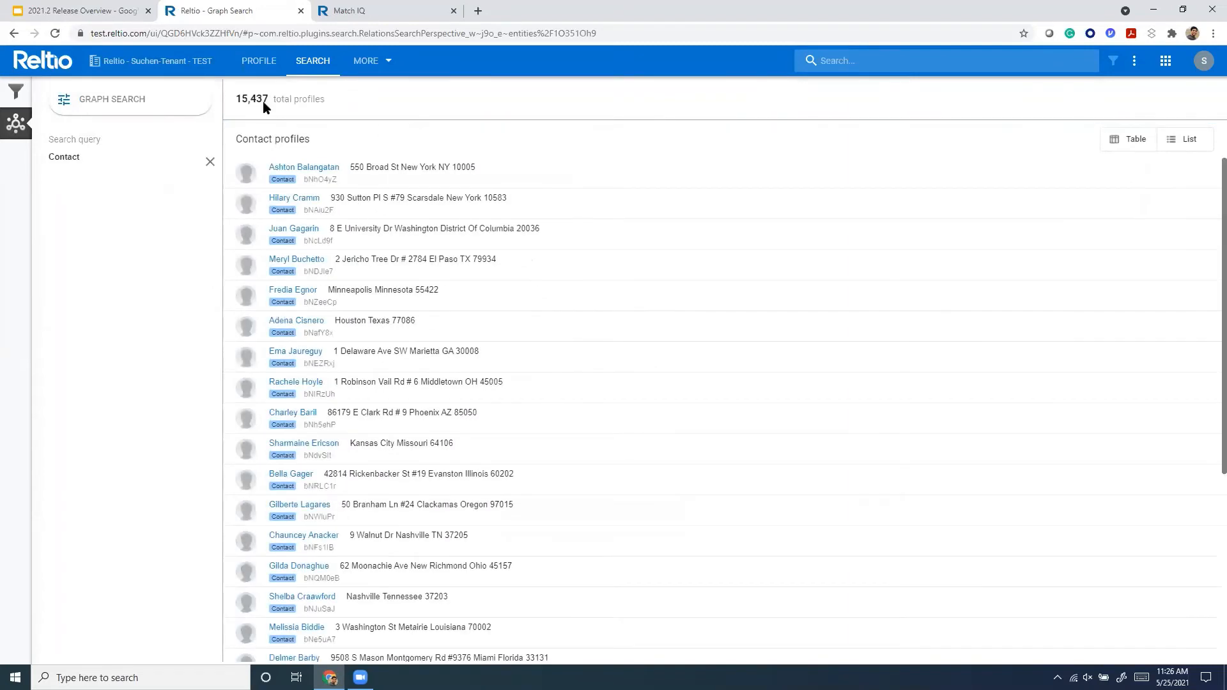
Refine the Contact graph search with an existing Organization to Contact relationship to an Organization and run it.
{"action": "left_click", "coordinate": [128, 104]}
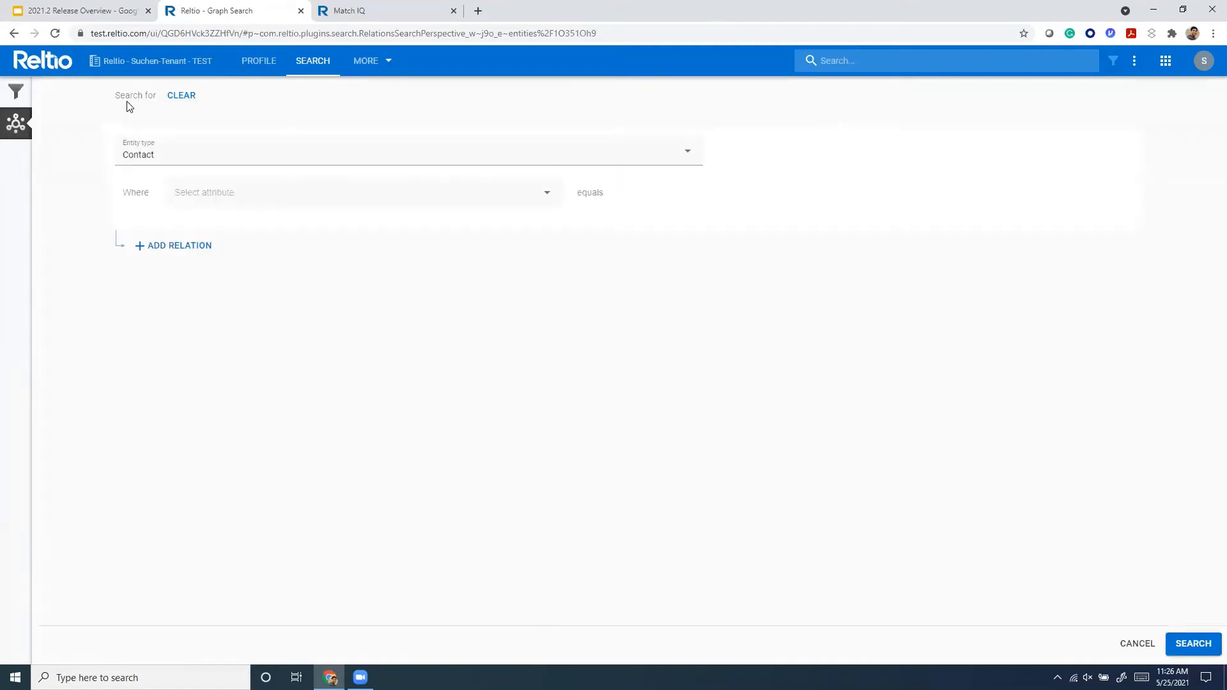
{"action": "left_click", "coordinate": [235, 194]}
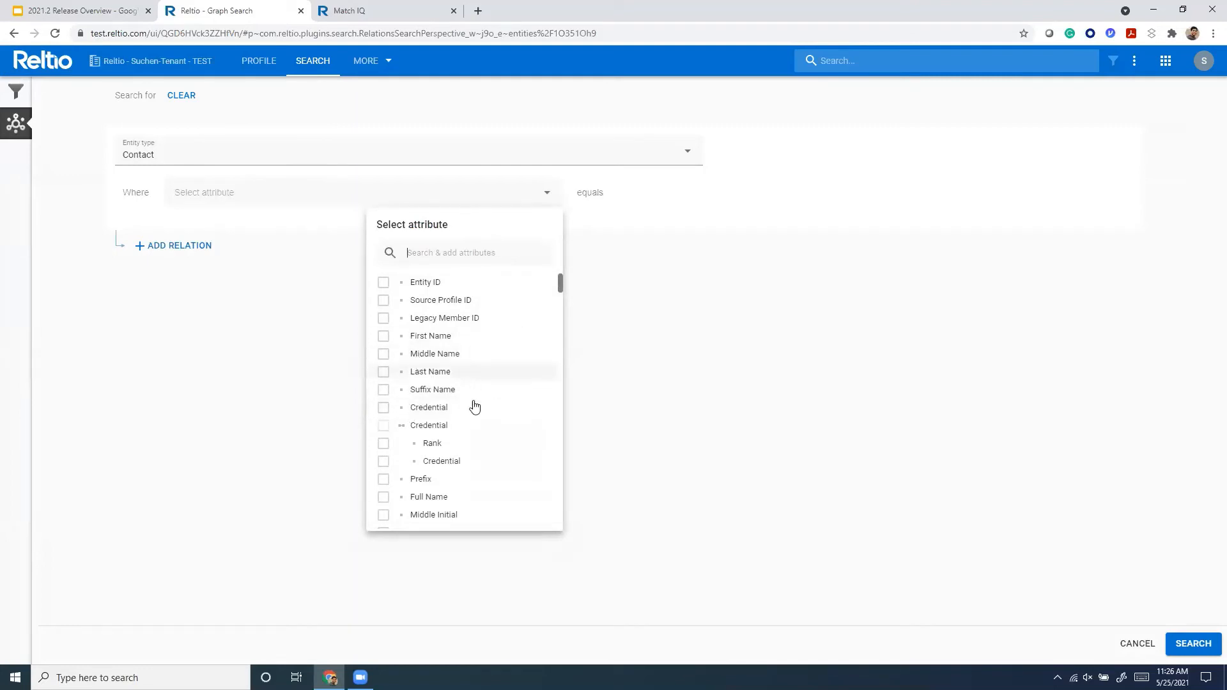
{"action": "left_click", "coordinate": [753, 407]}
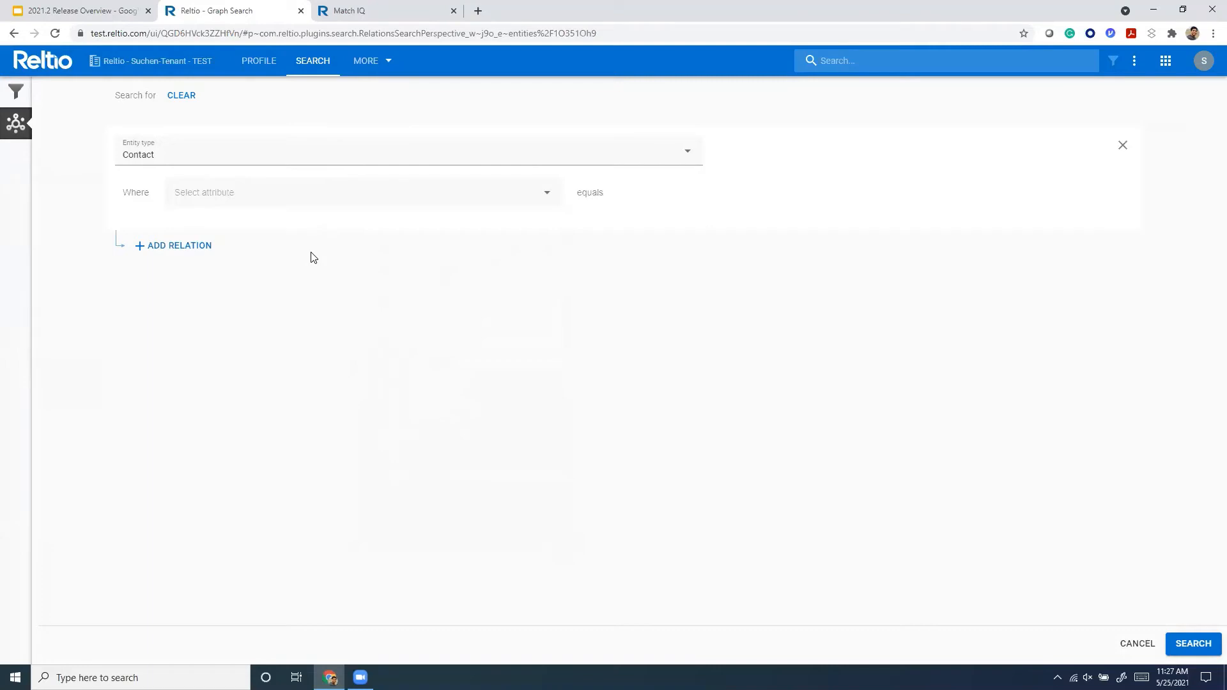
{"action": "left_click", "coordinate": [192, 247]}
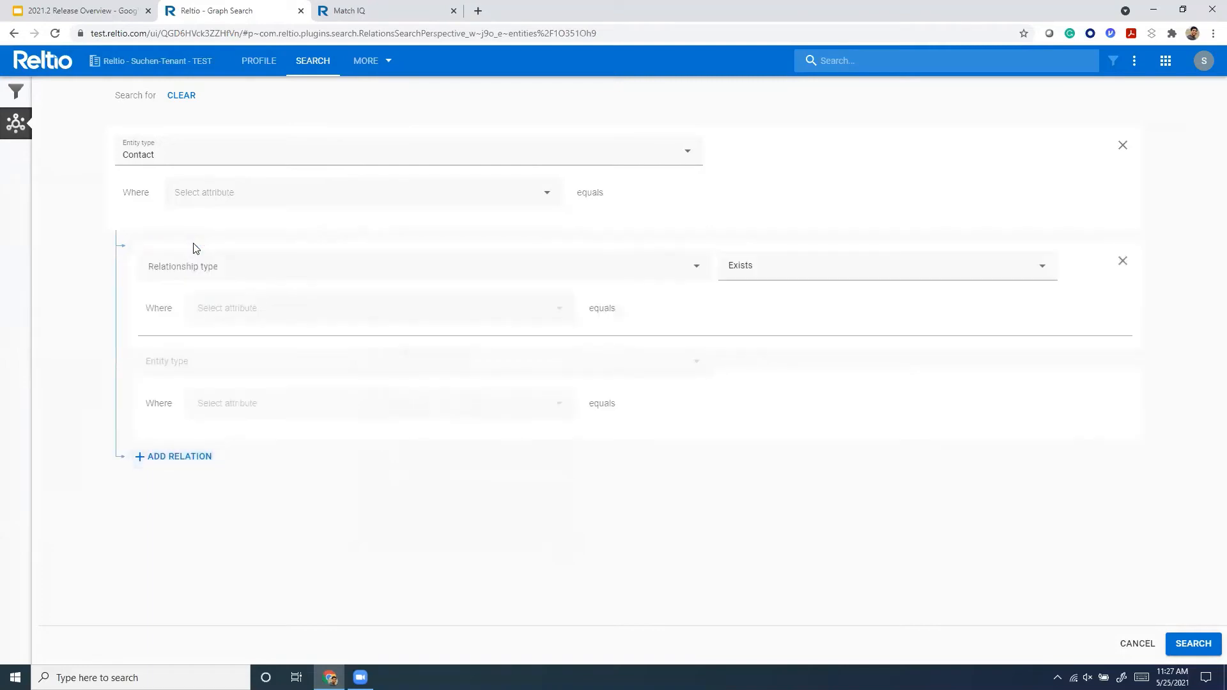
{"action": "left_click", "coordinate": [210, 271]}
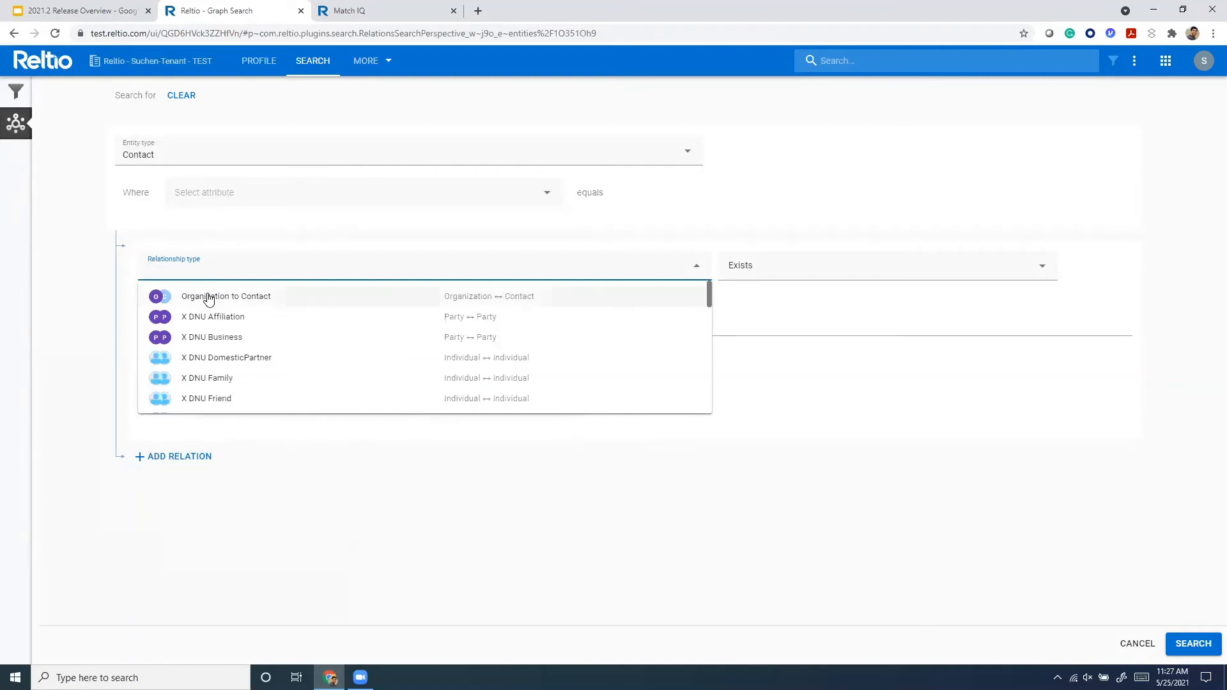
{"action": "left_click", "coordinate": [209, 297]}
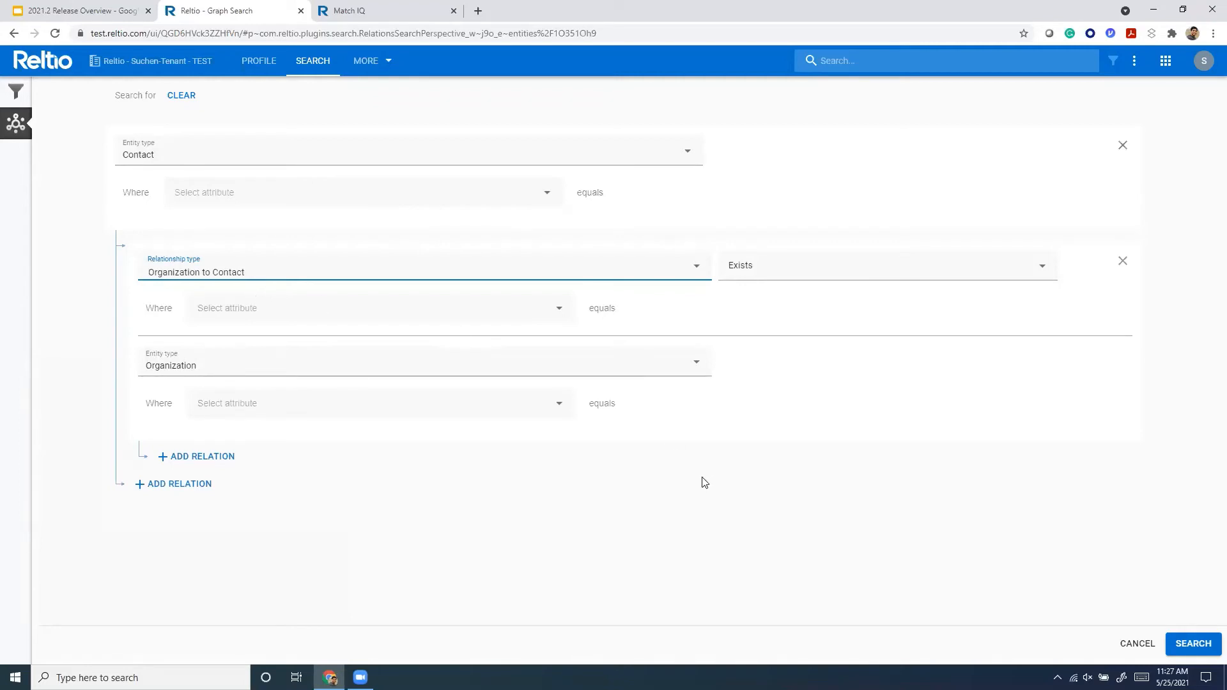
{"action": "left_click", "coordinate": [1193, 645]}
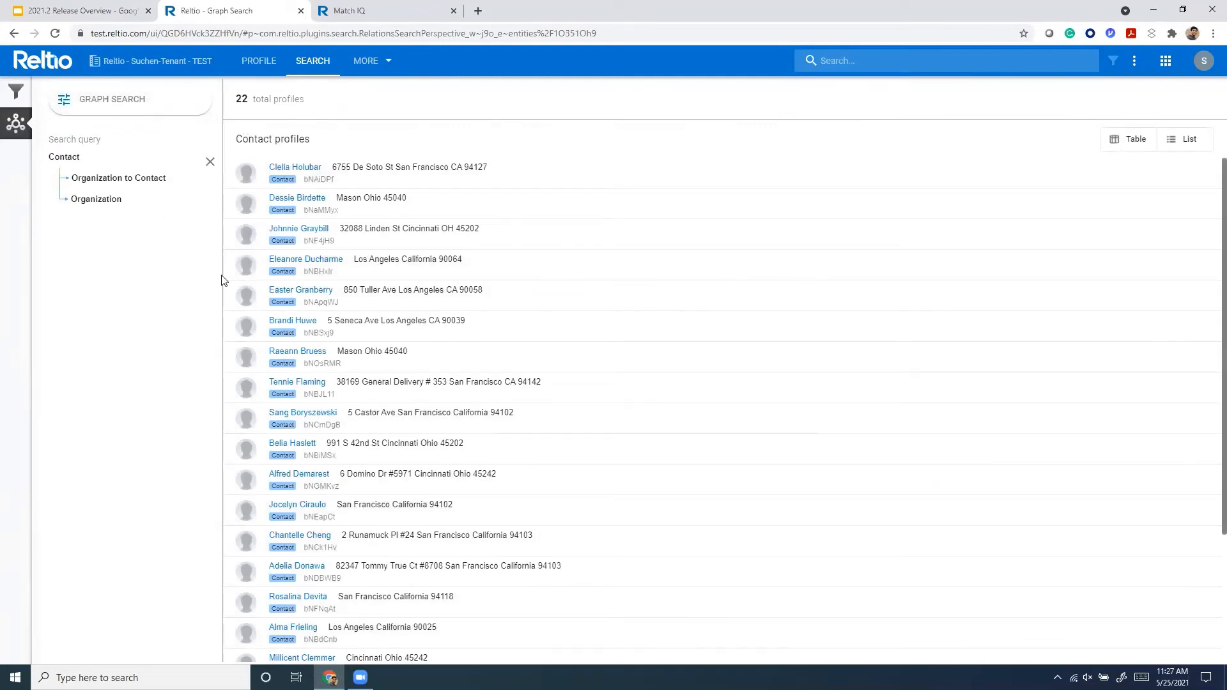
Examine the associated organizations of the first two contact profiles found and return to the graph search results.
{"action": "double_click", "coordinate": [239, 100]}
{"action": "left_click", "coordinate": [249, 112]}
{"action": "double_click", "coordinate": [237, 106]}
{"action": "left_click", "coordinate": [300, 170]}
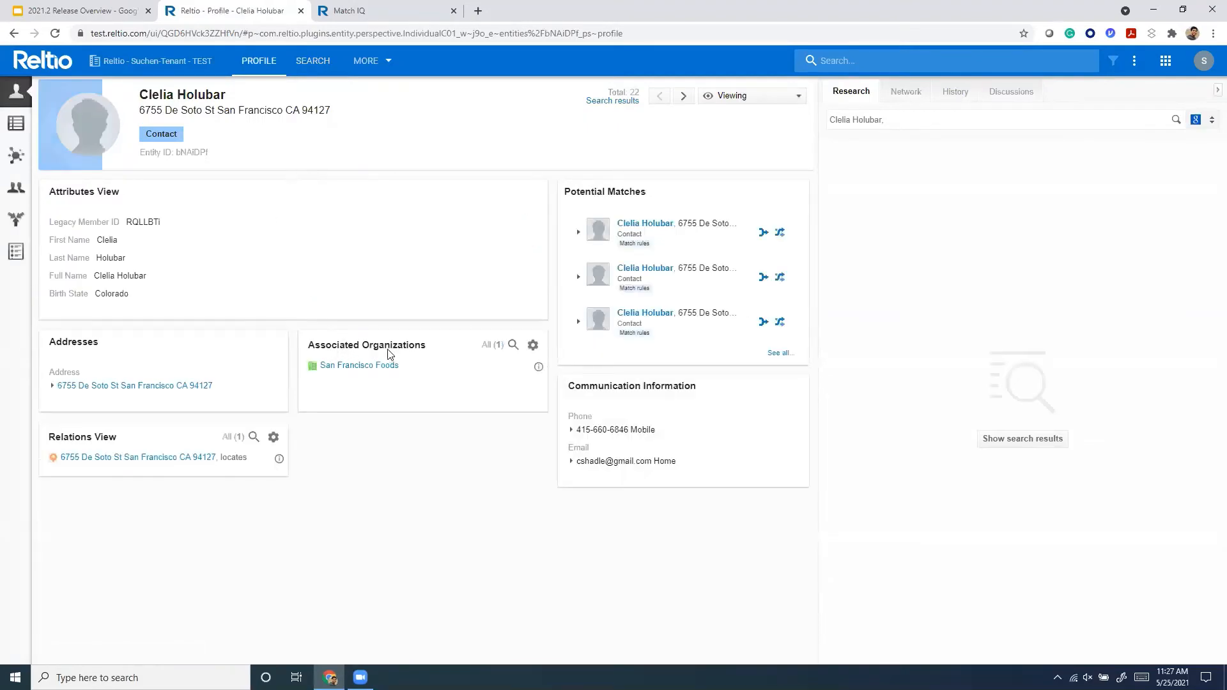
{"action": "left_click", "coordinate": [684, 99]}
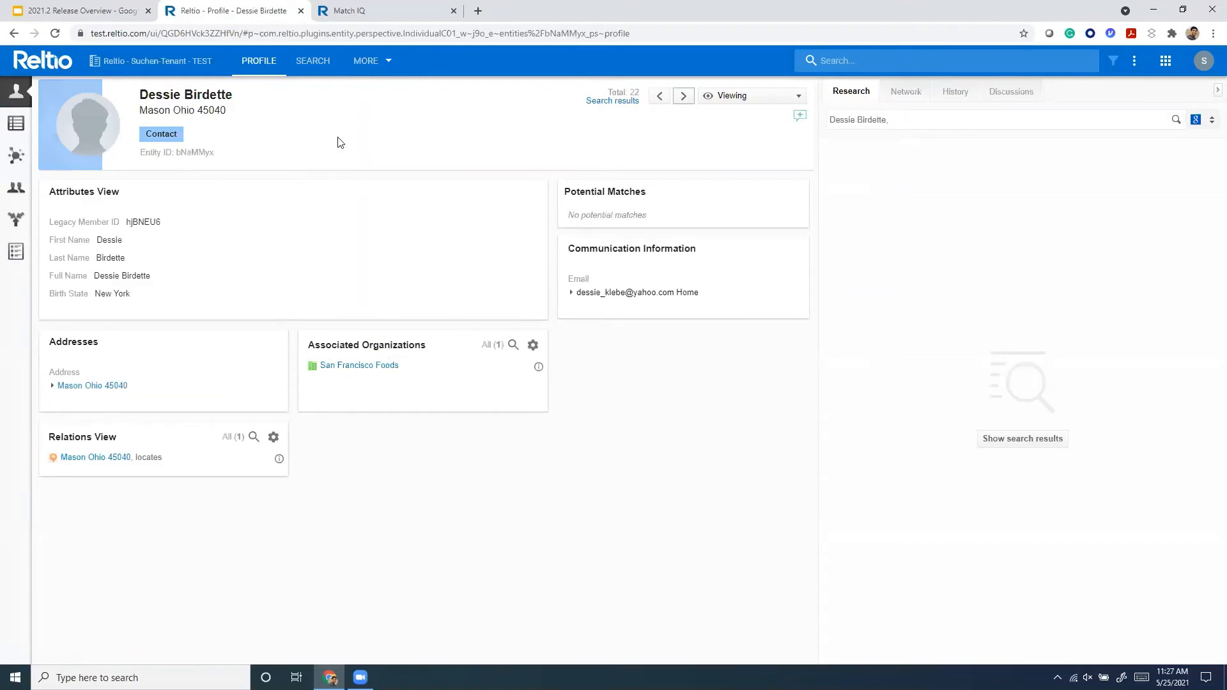
{"action": "left_click", "coordinate": [326, 62]}
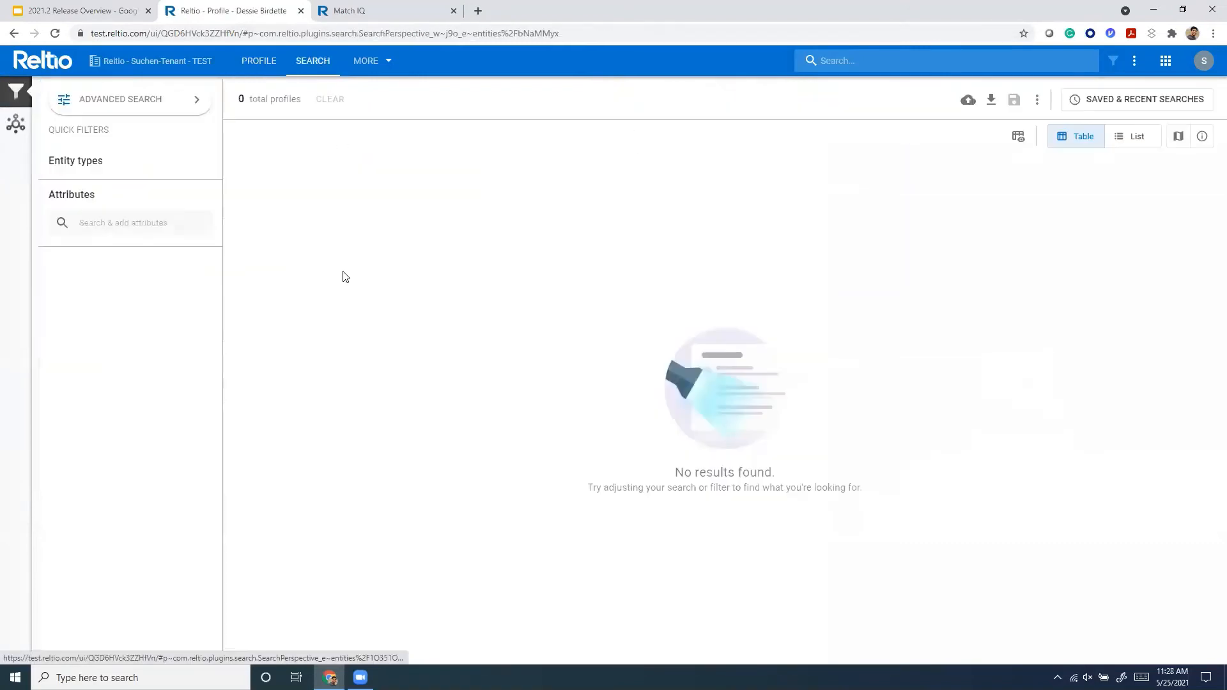
{"action": "left_click", "coordinate": [16, 123]}
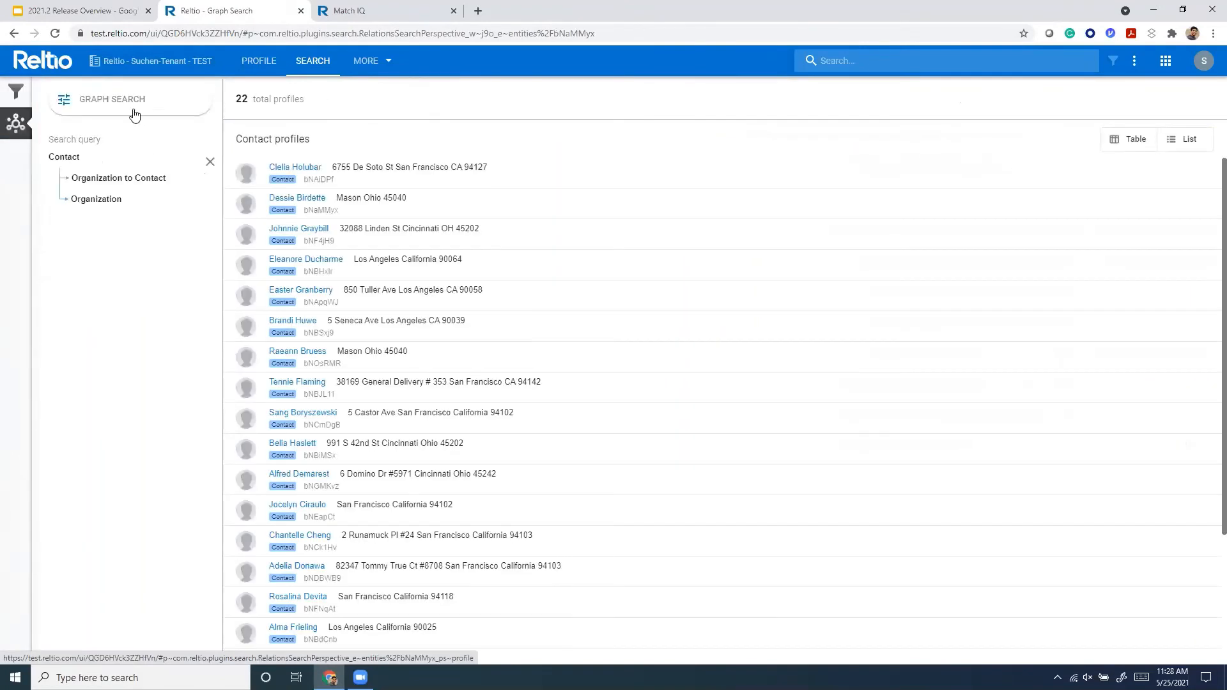
Add a second existing relationship, has address to a Location, directly under Contact in the graph search query and run it.
{"action": "left_click", "coordinate": [124, 99]}
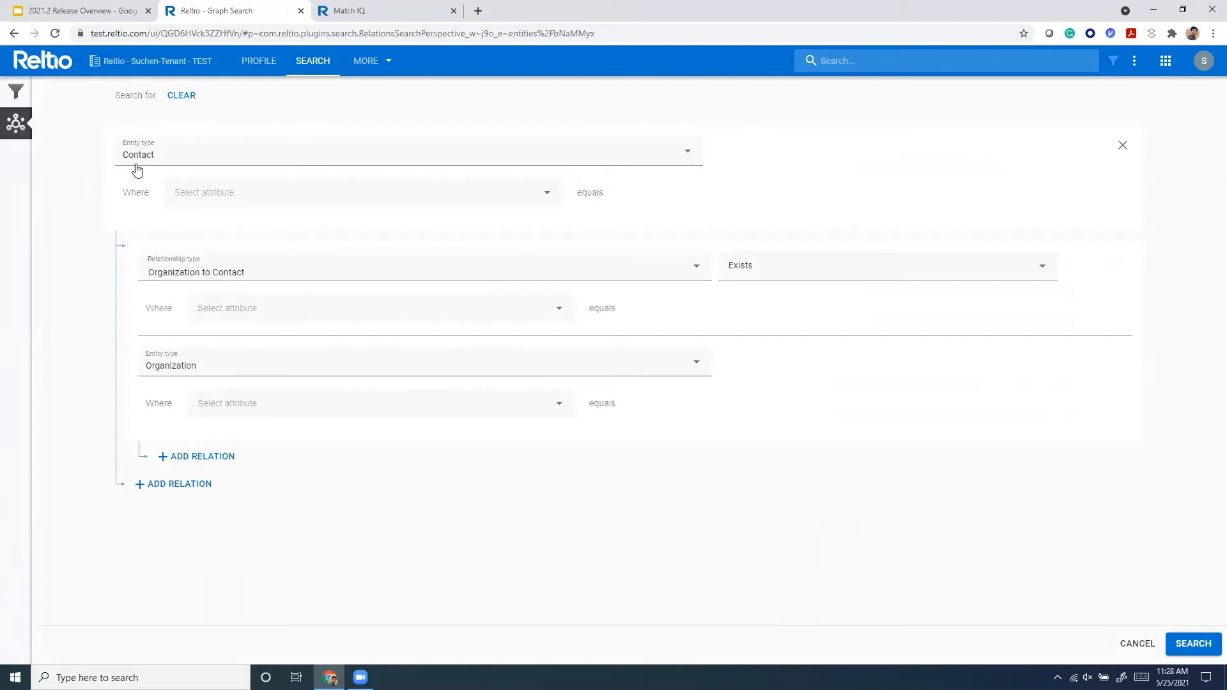
{"action": "left_click", "coordinate": [161, 486]}
{"action": "left_click", "coordinate": [197, 505]}
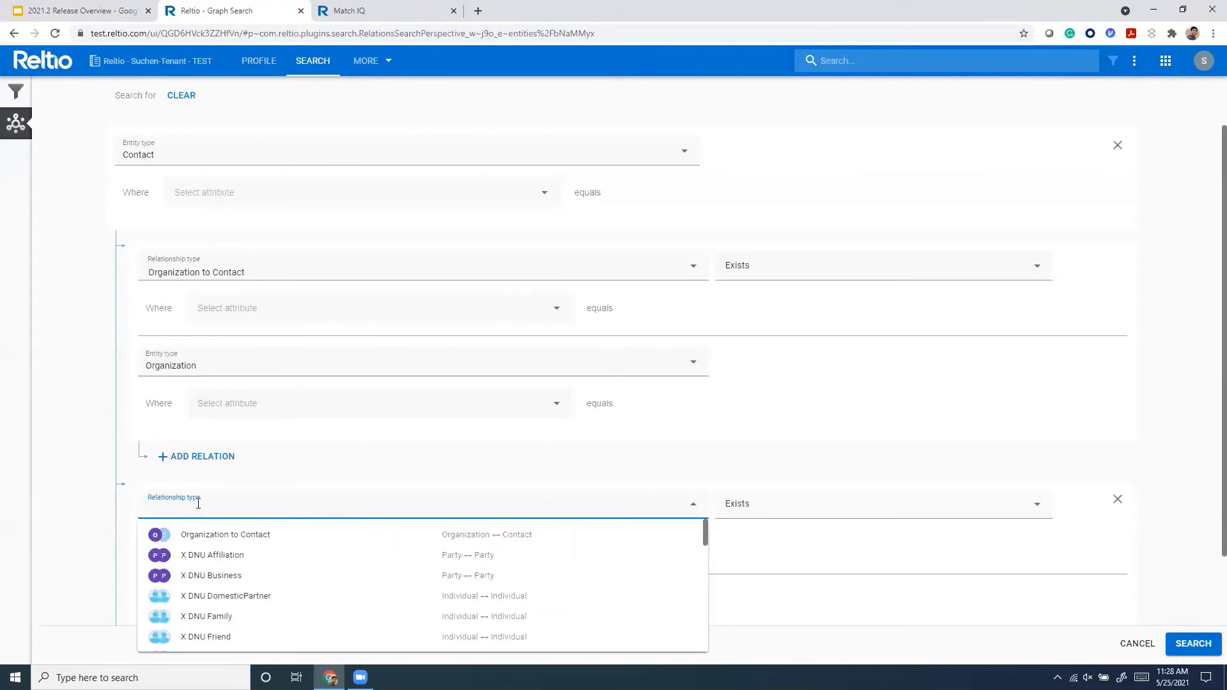
{"action": "type", "text": "has"}
{"action": "left_click", "coordinate": [198, 535]}
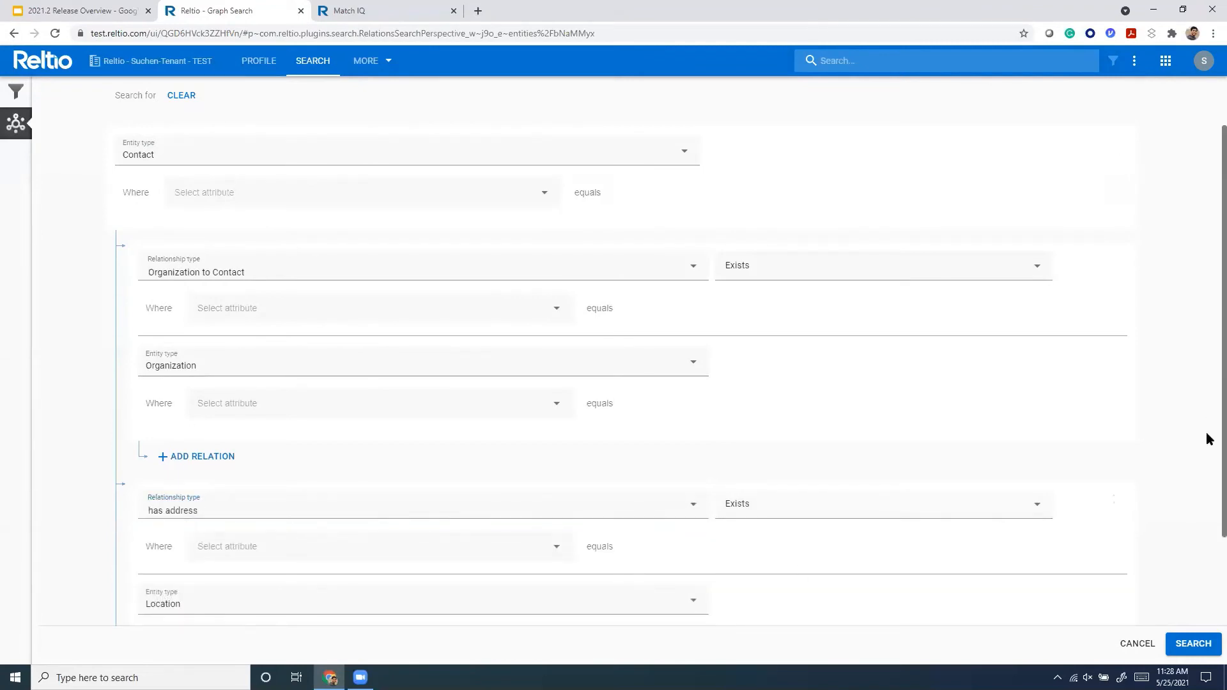
{"action": "scroll", "coordinate": [1209, 447], "scroll_direction": "down", "scroll_amount": 1}
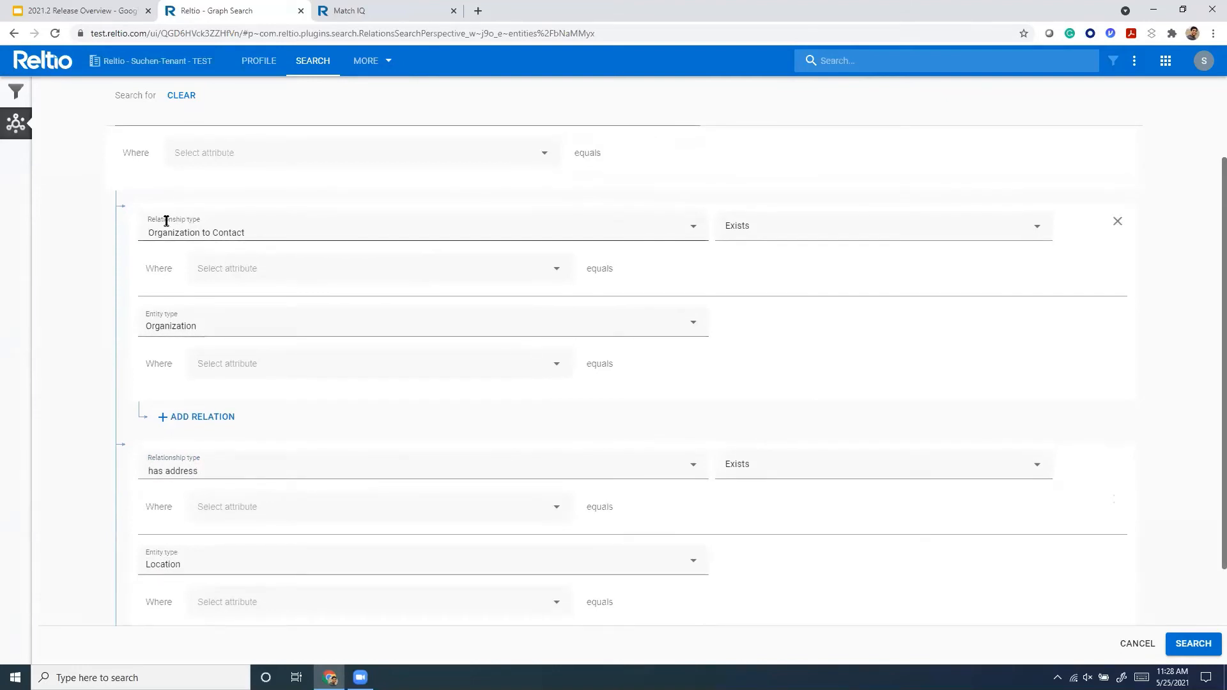
{"action": "left_click", "coordinate": [1175, 644]}
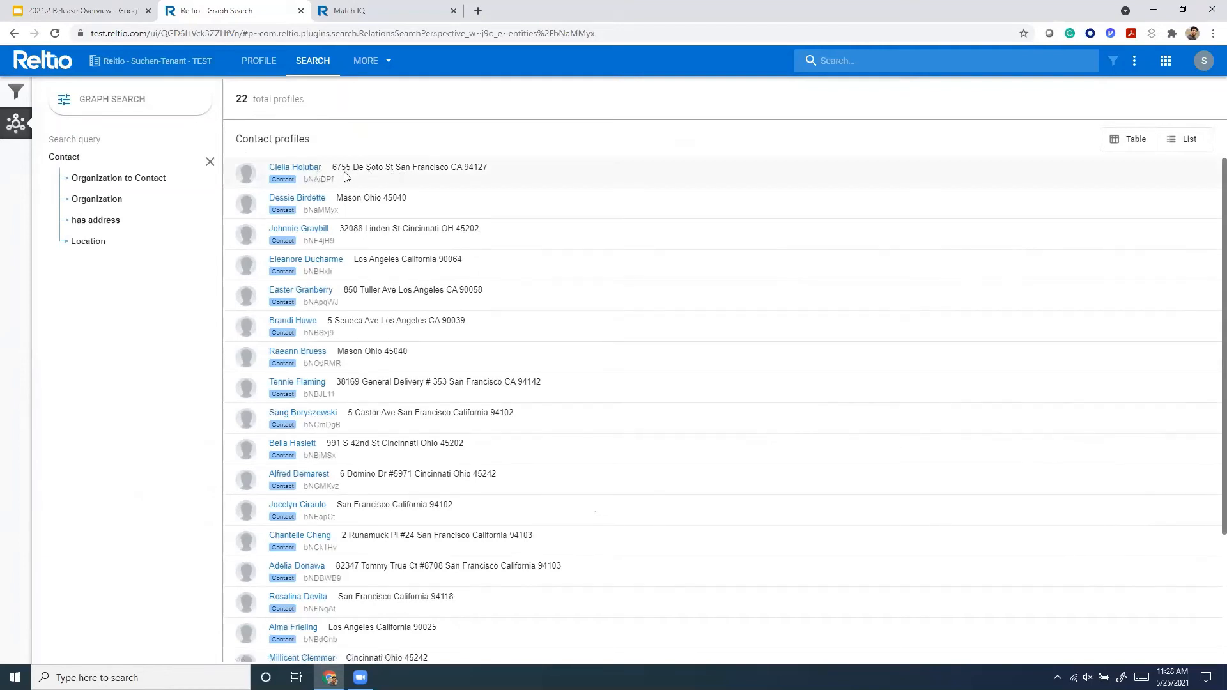
Restrict the Location in the graph search query to State equals California, run it and highlight that condition in the query summary.
{"action": "left_click", "coordinate": [121, 109]}
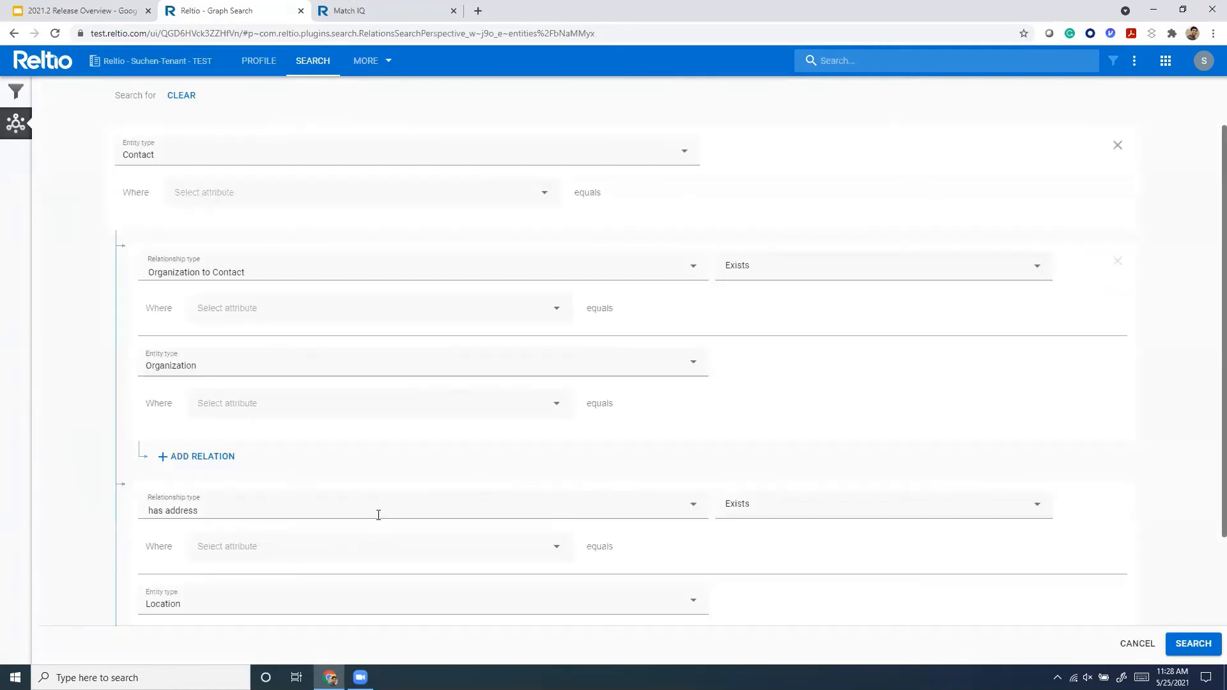
{"action": "scroll", "coordinate": [378, 515], "scroll_direction": "down", "scroll_amount": 2}
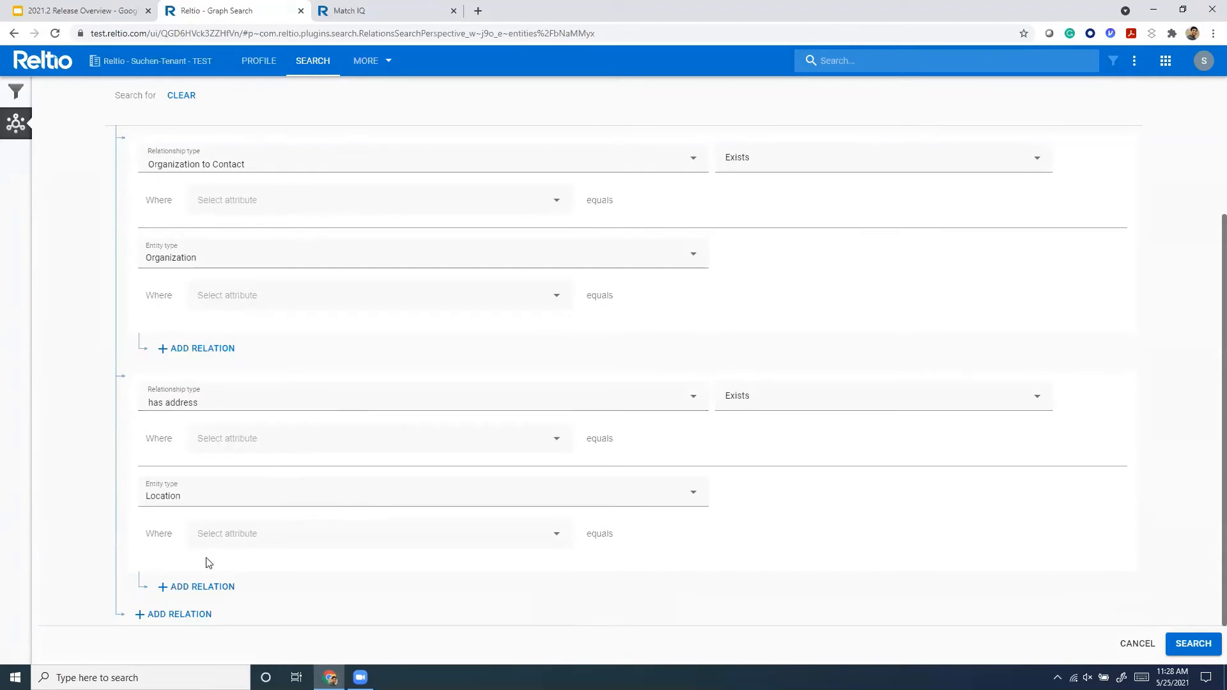
{"action": "left_click", "coordinate": [230, 536]}
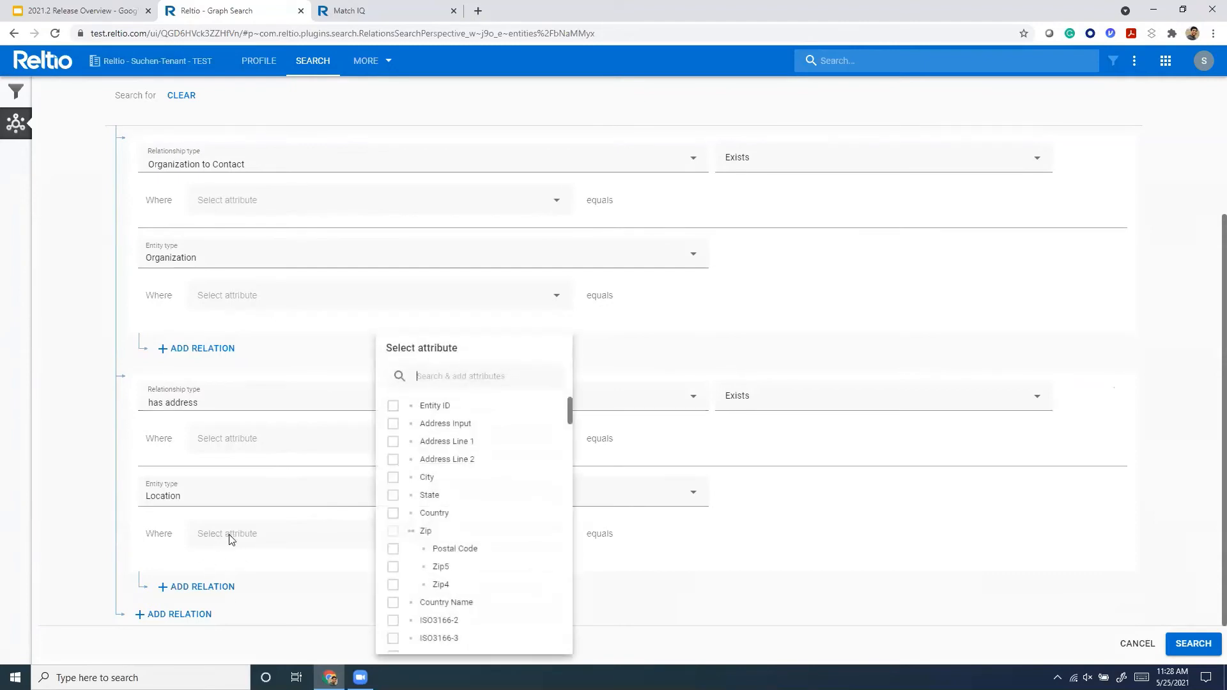
{"action": "left_click", "coordinate": [393, 495]}
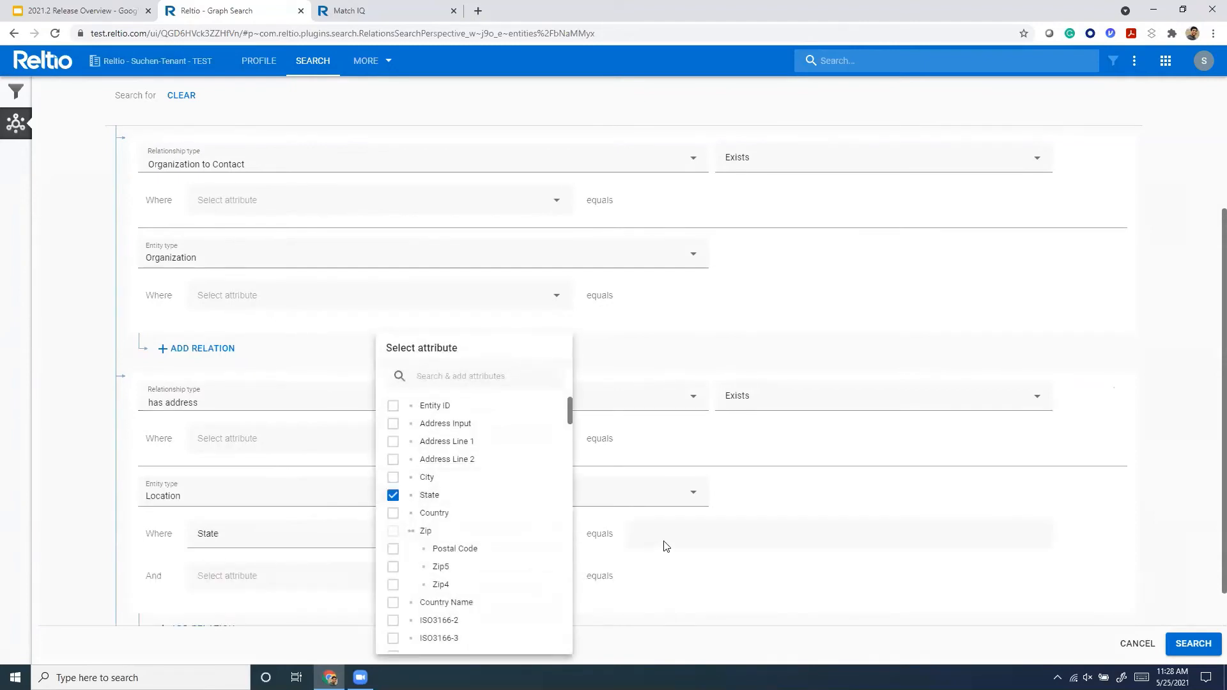
{"action": "left_click", "coordinate": [664, 543]}
{"action": "left_click", "coordinate": [663, 540]}
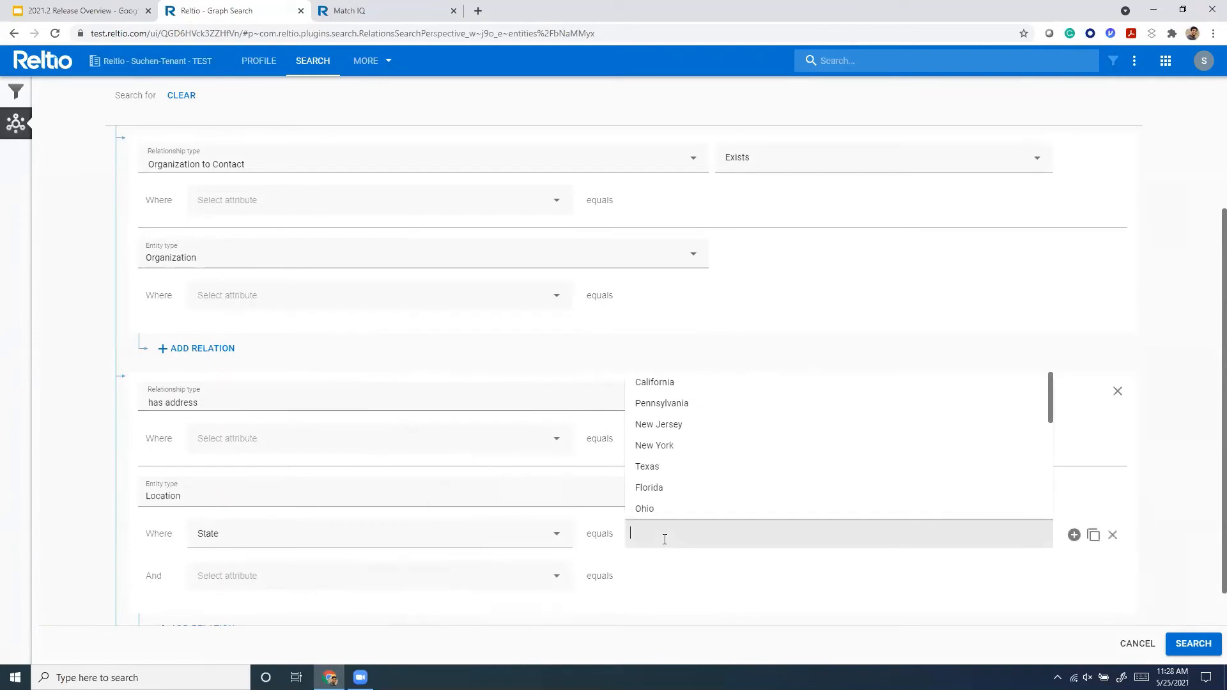
{"action": "left_click", "coordinate": [648, 382]}
{"action": "left_click", "coordinate": [1194, 645]}
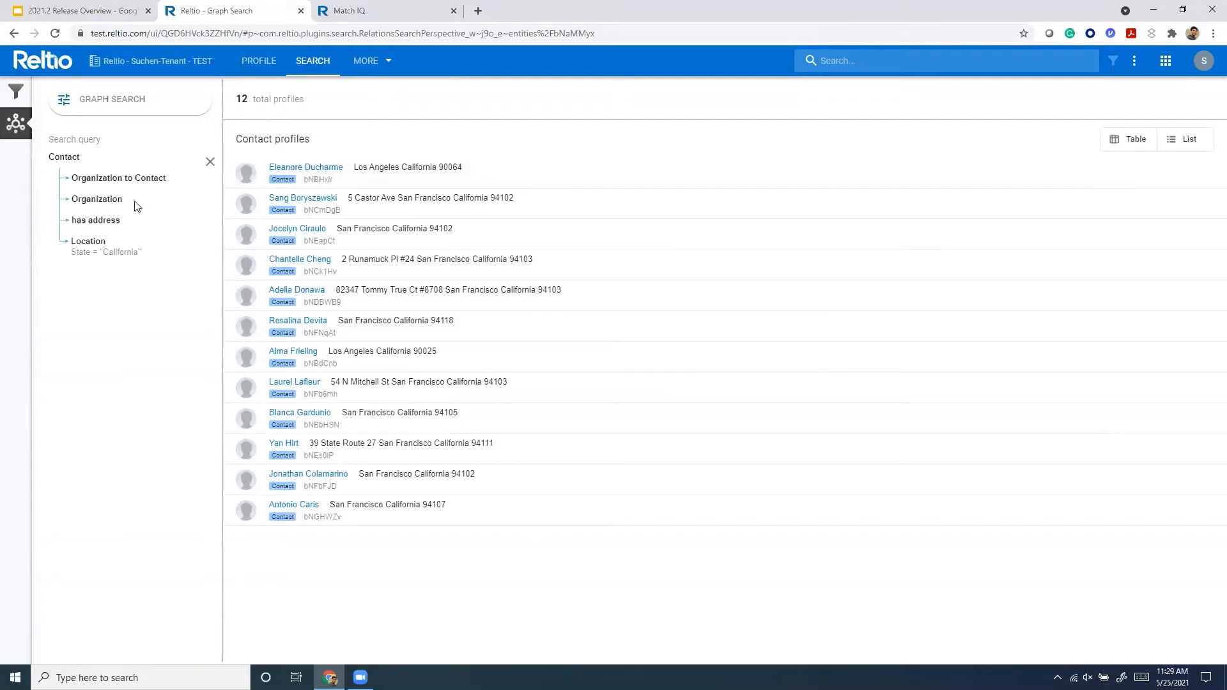
{"action": "left_click_drag", "start_coordinate": [71, 253], "coordinate": [146, 258]}
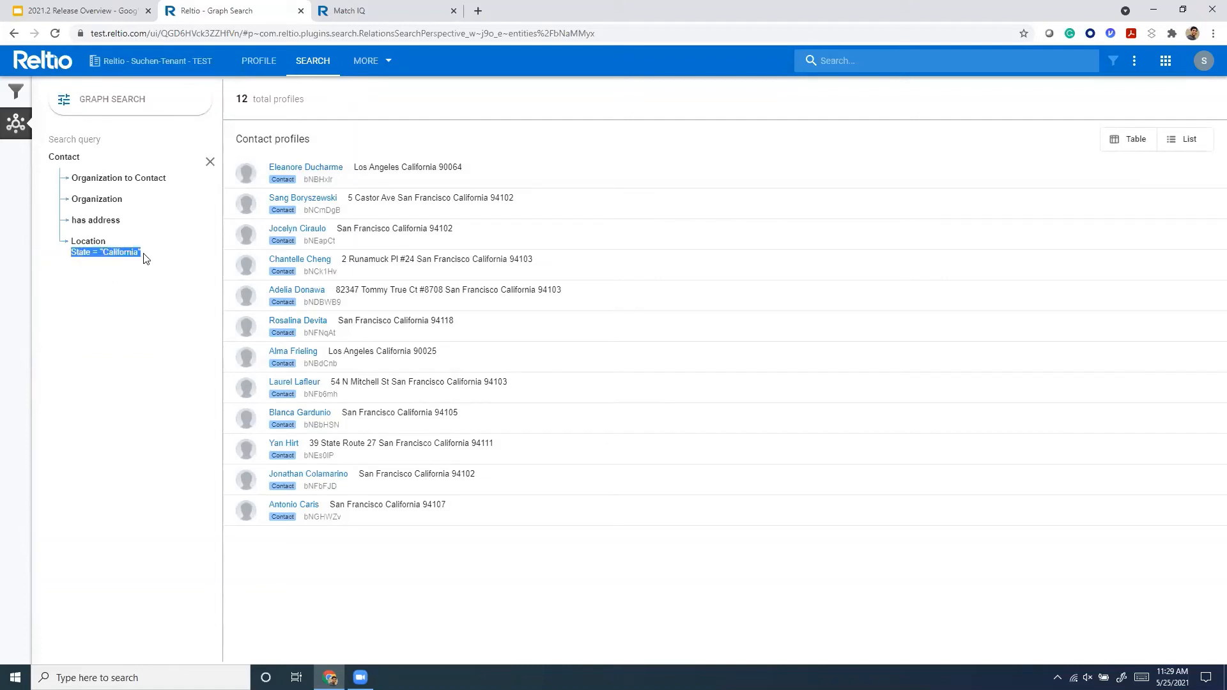
{"action": "left_click", "coordinate": [88, 259]}
Restrict the has address relationship to Address Type equals Business and rerun the graph search.
{"action": "left_click", "coordinate": [104, 107]}
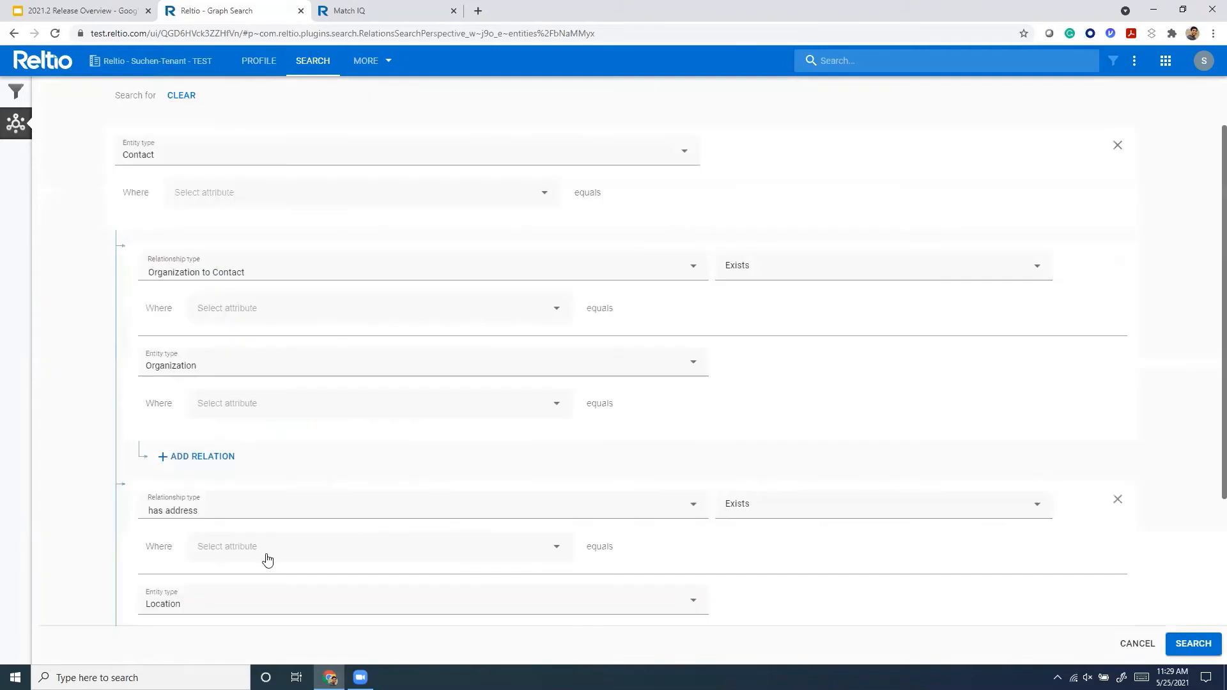
{"action": "scroll", "coordinate": [268, 560], "scroll_direction": "down", "scroll_amount": 3}
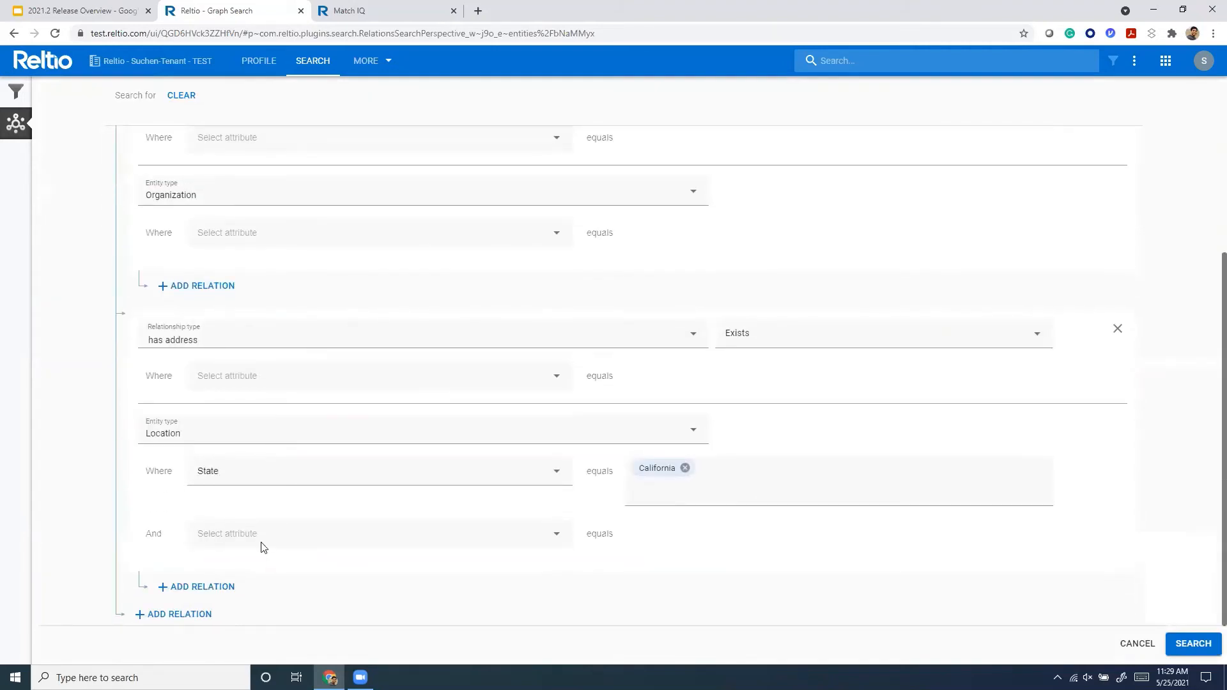
{"action": "left_click", "coordinate": [225, 380]}
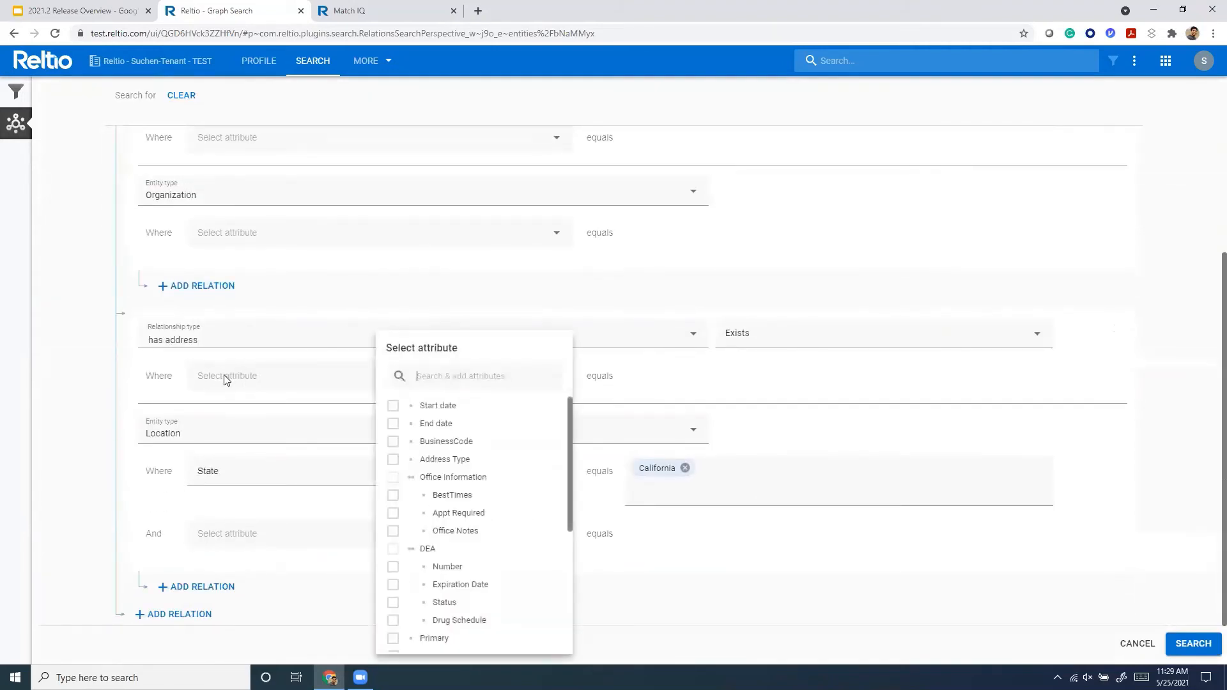
{"action": "left_click", "coordinate": [393, 460]}
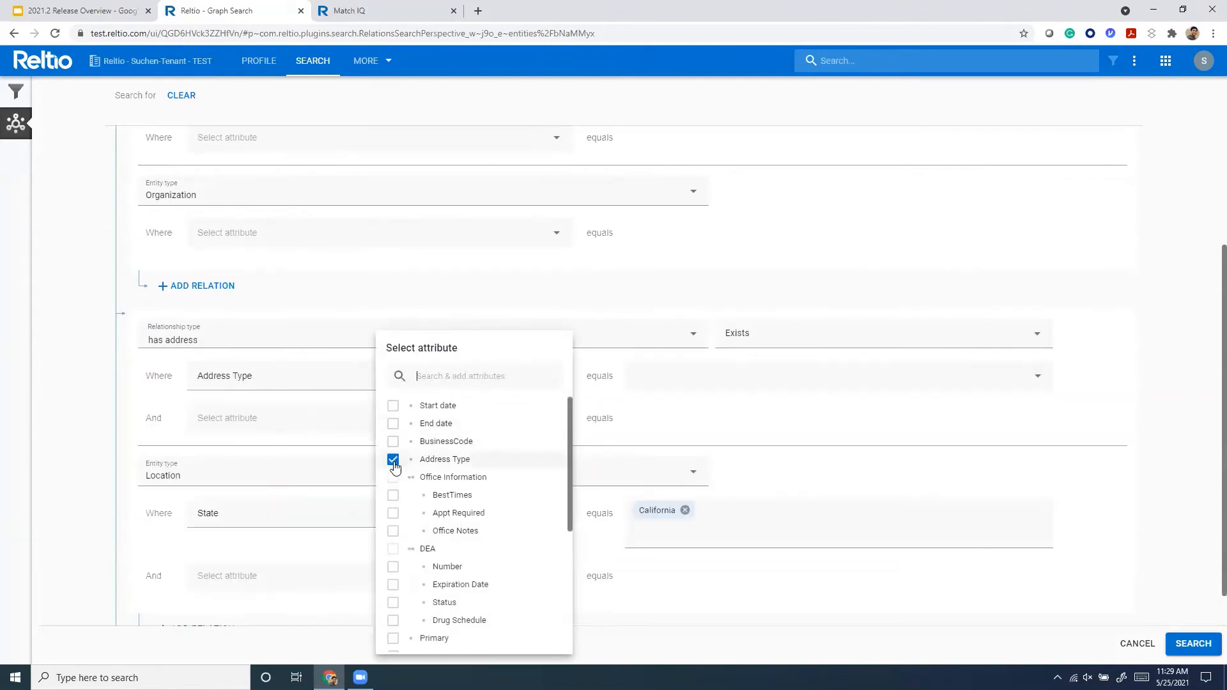
{"action": "left_click", "coordinate": [649, 389]}
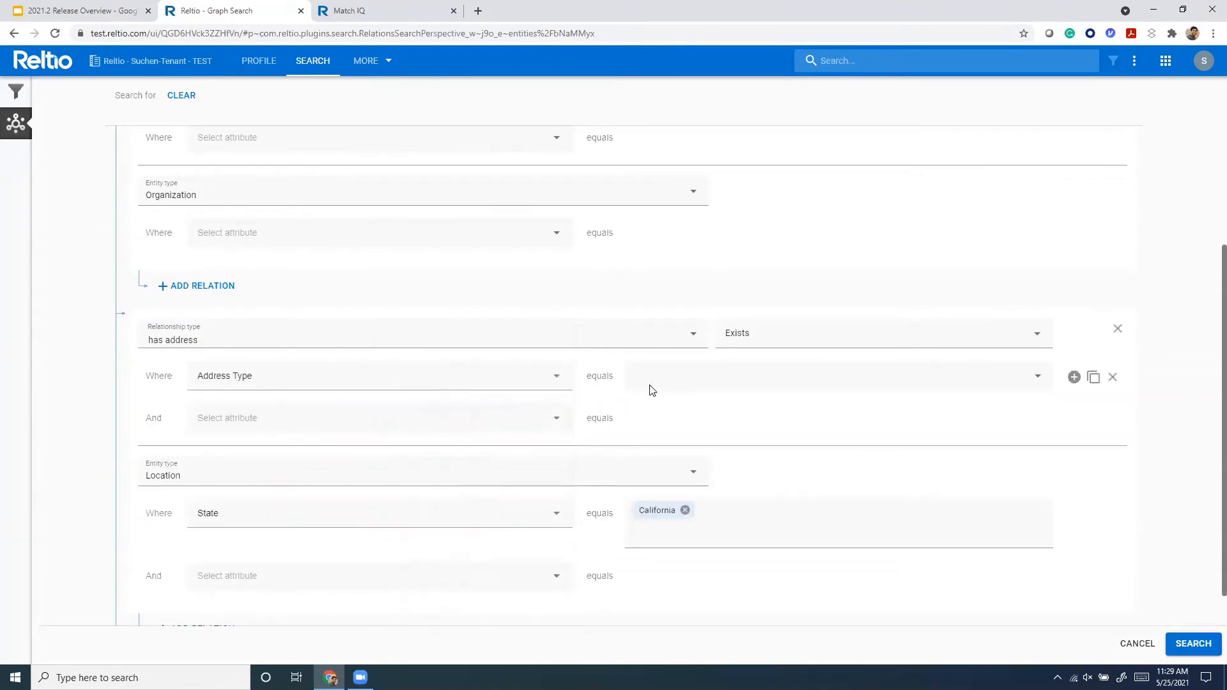
{"action": "left_click", "coordinate": [650, 389]}
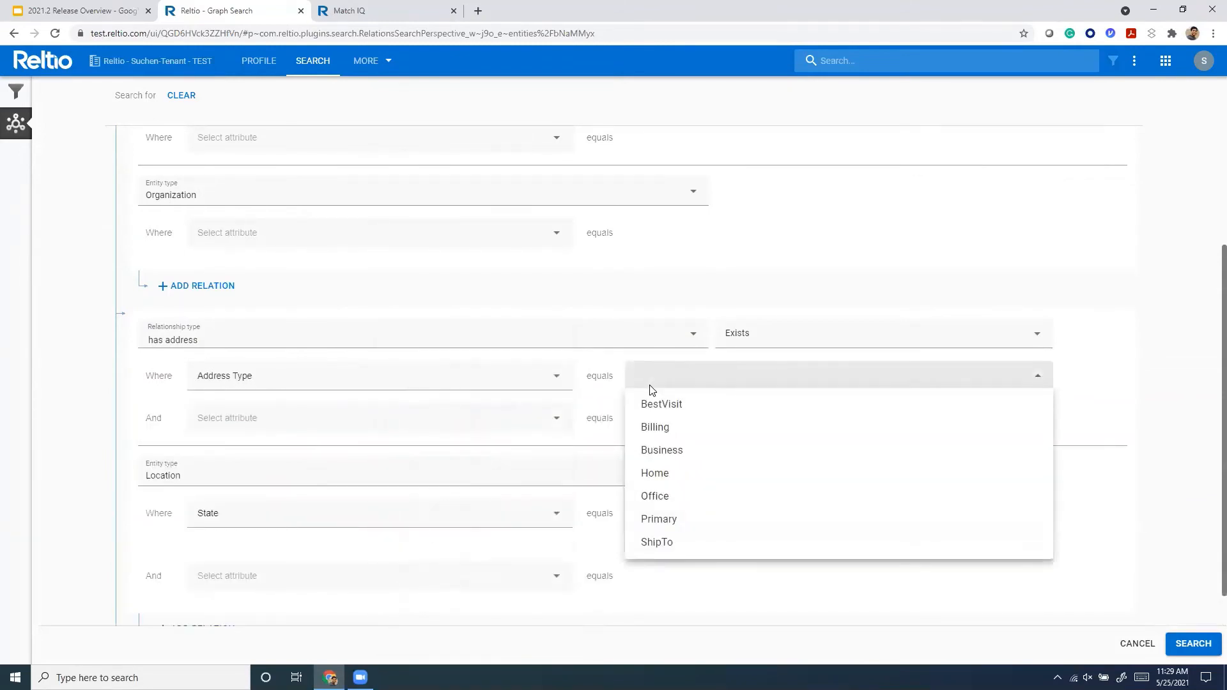
{"action": "left_click", "coordinate": [660, 450]}
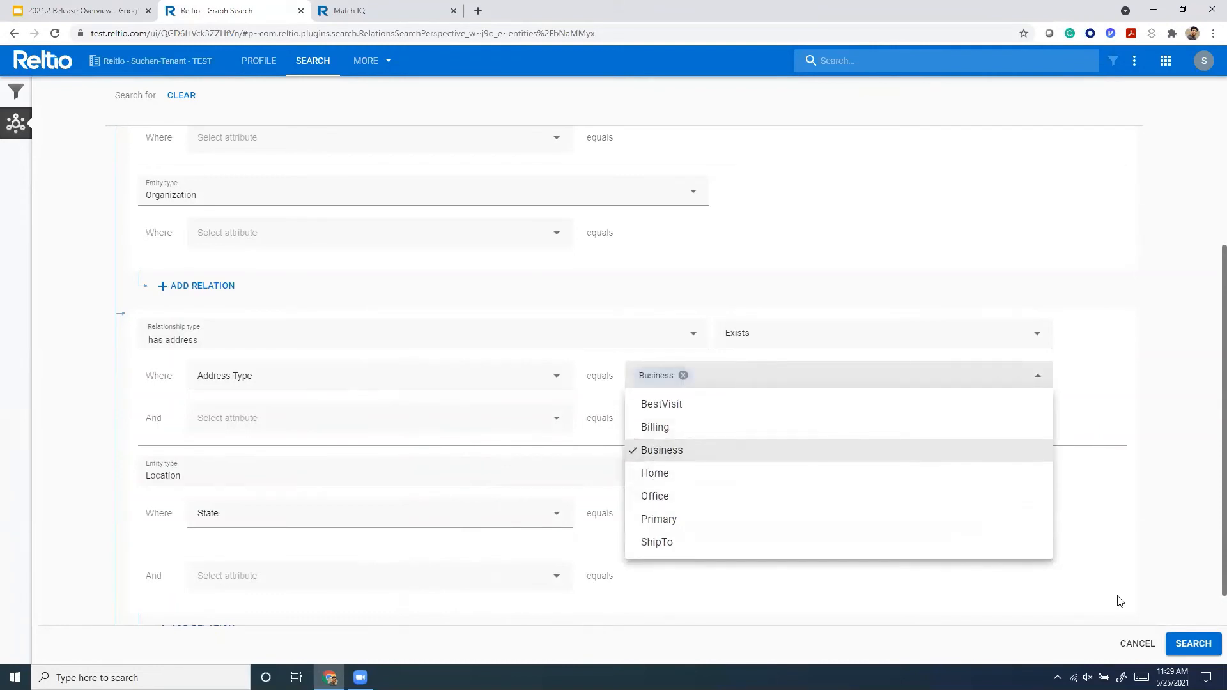
{"action": "left_click", "coordinate": [1192, 646]}
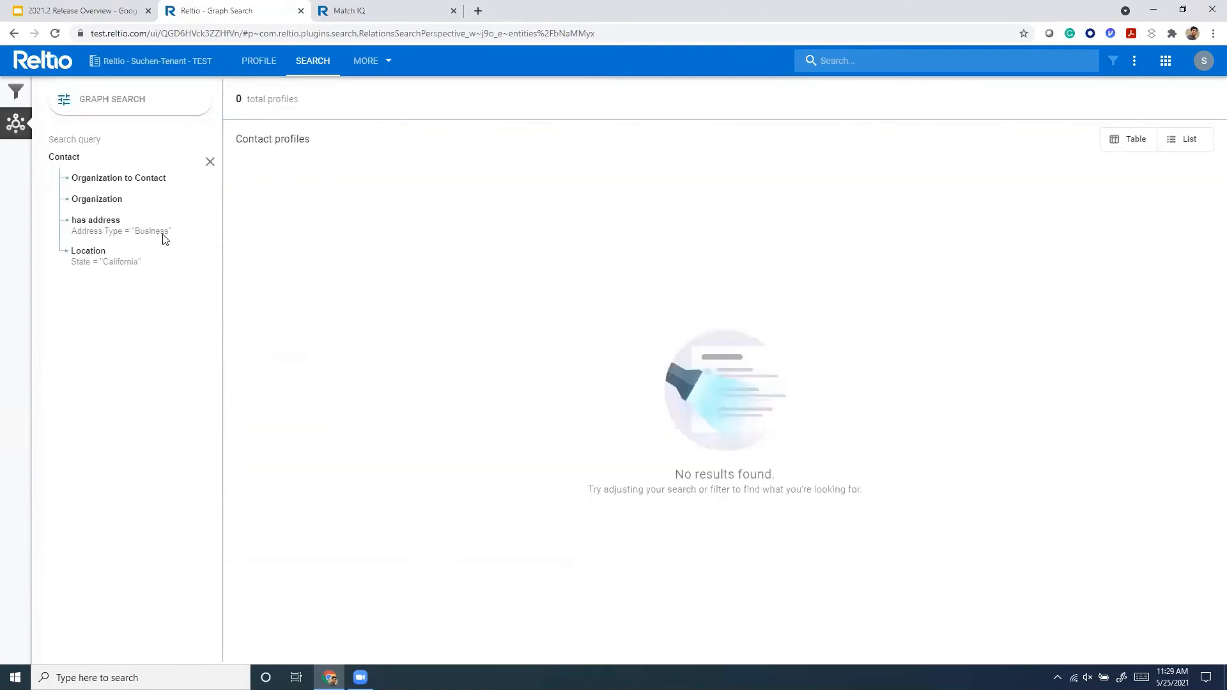
Reopen the graph search query and examine its relationship and entity conditions, including the attributes offered for Organization to Contact.
{"action": "left_click", "coordinate": [95, 102]}
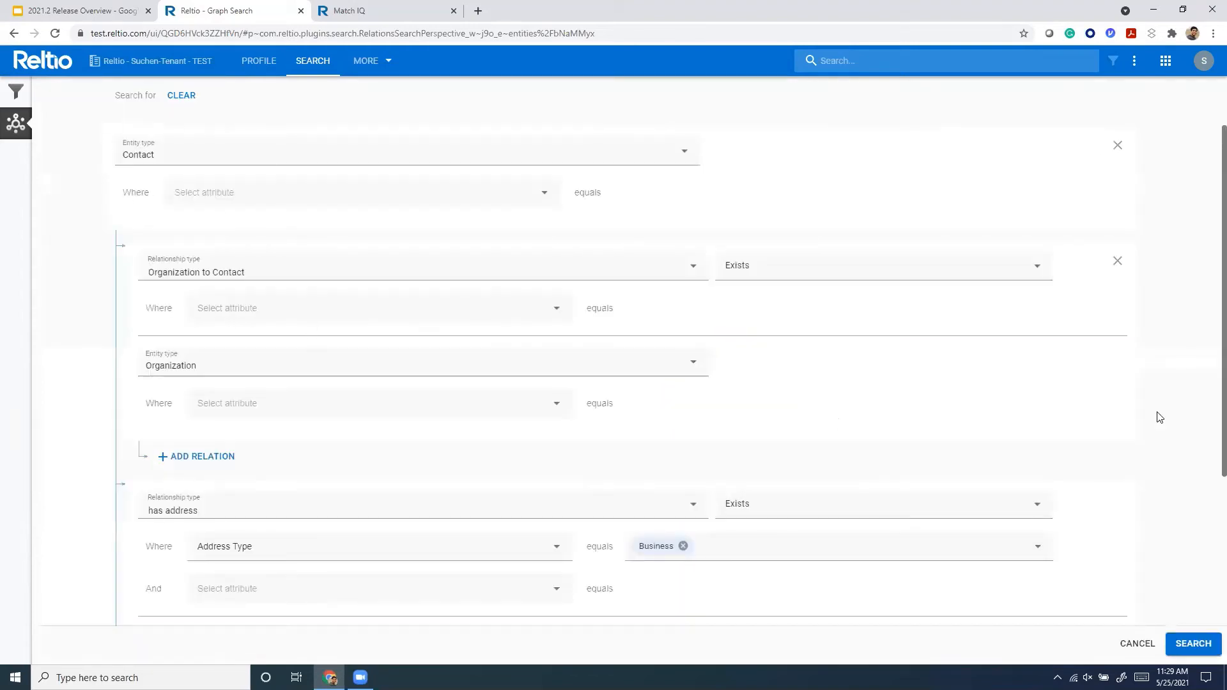
{"action": "scroll", "coordinate": [1206, 431], "scroll_direction": "down", "scroll_amount": 3}
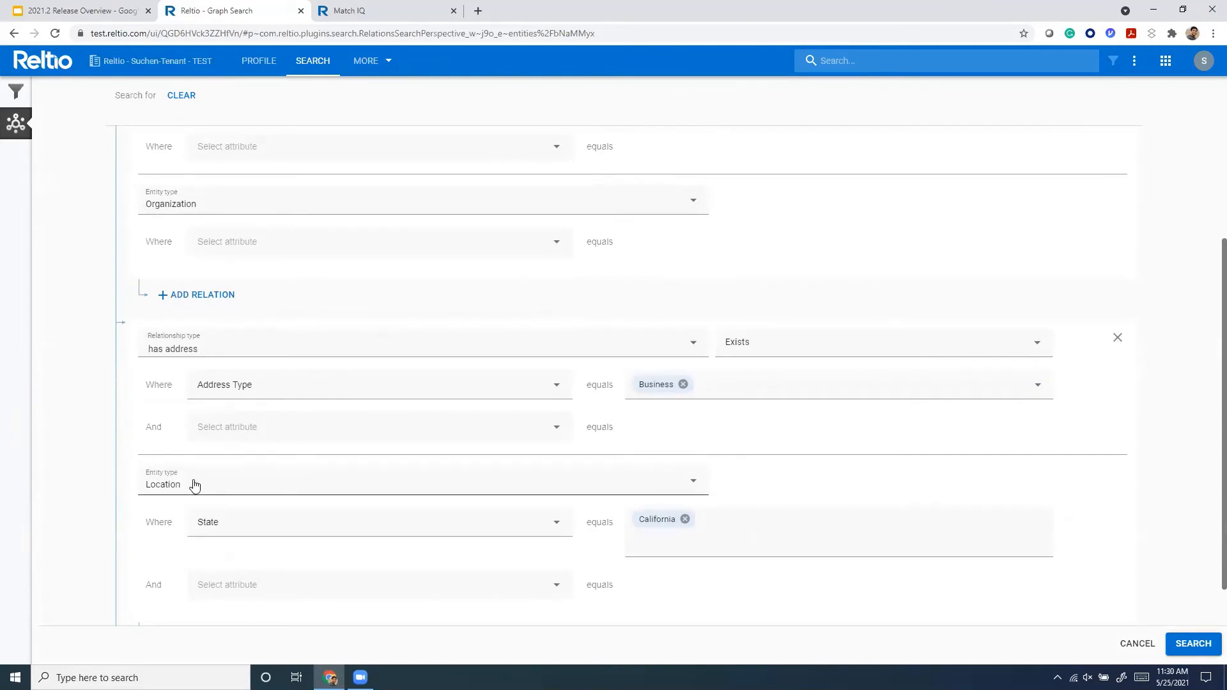
{"action": "scroll", "coordinate": [386, 230], "scroll_direction": "up", "scroll_amount": 3}
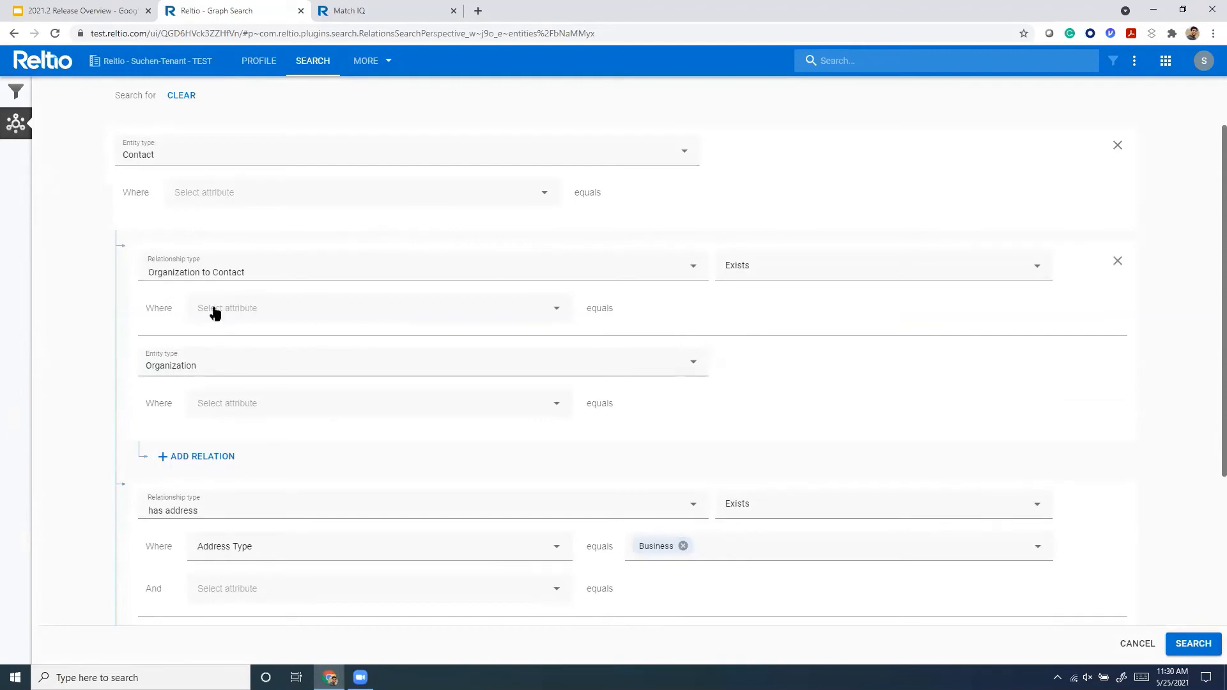
{"action": "scroll", "coordinate": [173, 376], "scroll_direction": "down", "scroll_amount": 3}
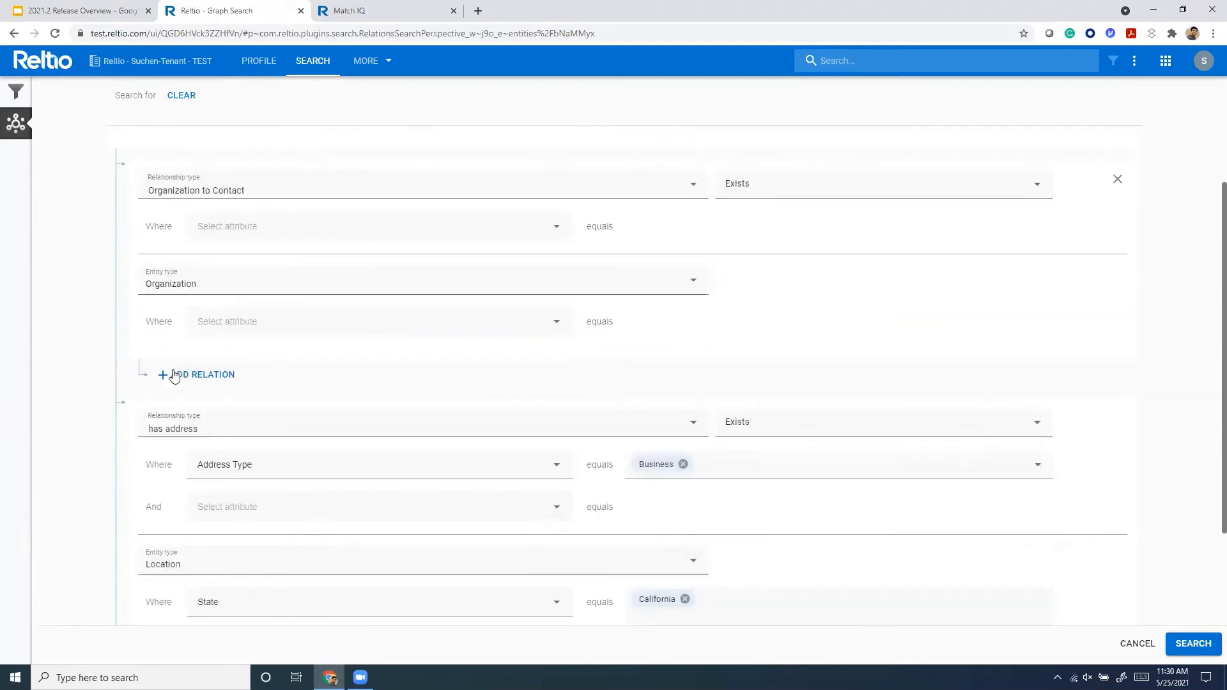
{"action": "scroll", "coordinate": [174, 376], "scroll_direction": "up", "scroll_amount": 3}
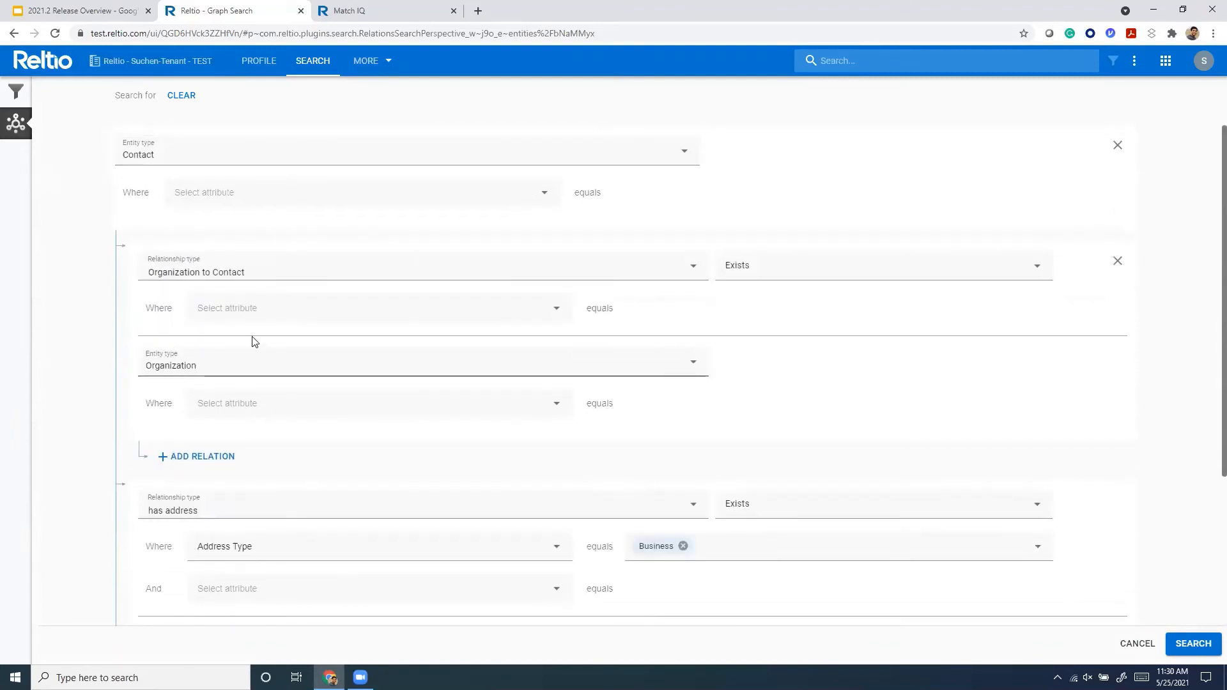
{"action": "left_click", "coordinate": [236, 303]}
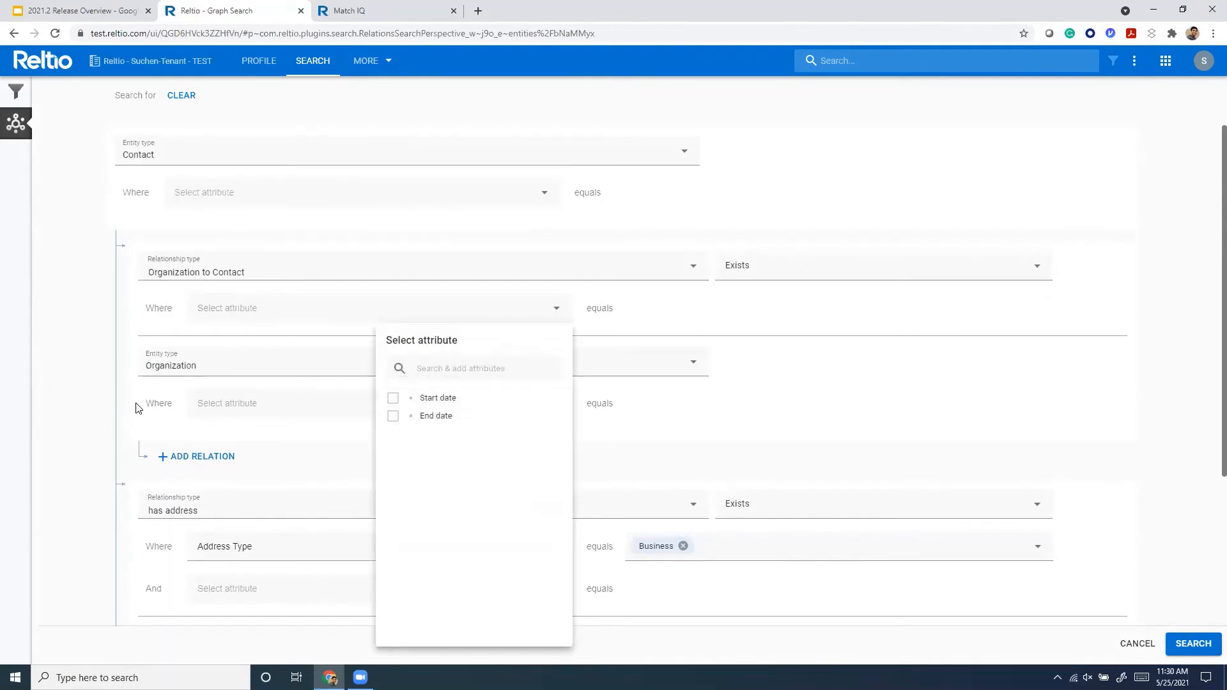
{"action": "scroll", "coordinate": [104, 422], "scroll_direction": "down", "scroll_amount": 3}
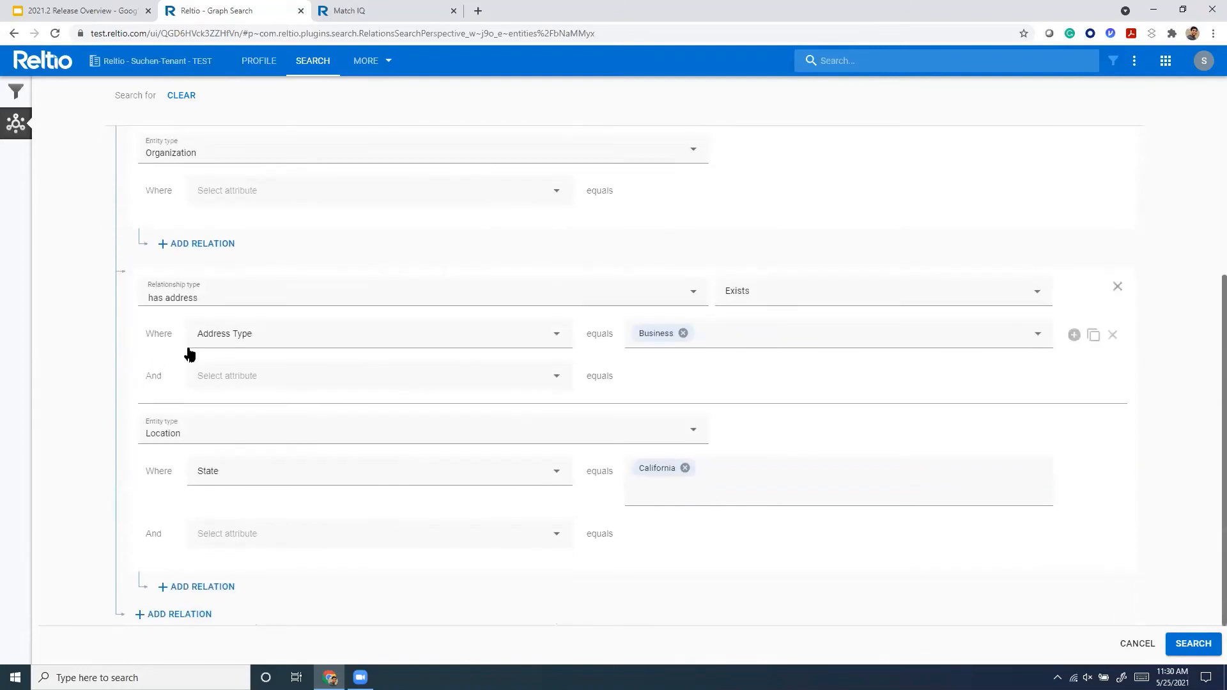
{"action": "scroll", "coordinate": [189, 354], "scroll_direction": "up", "scroll_amount": 3}
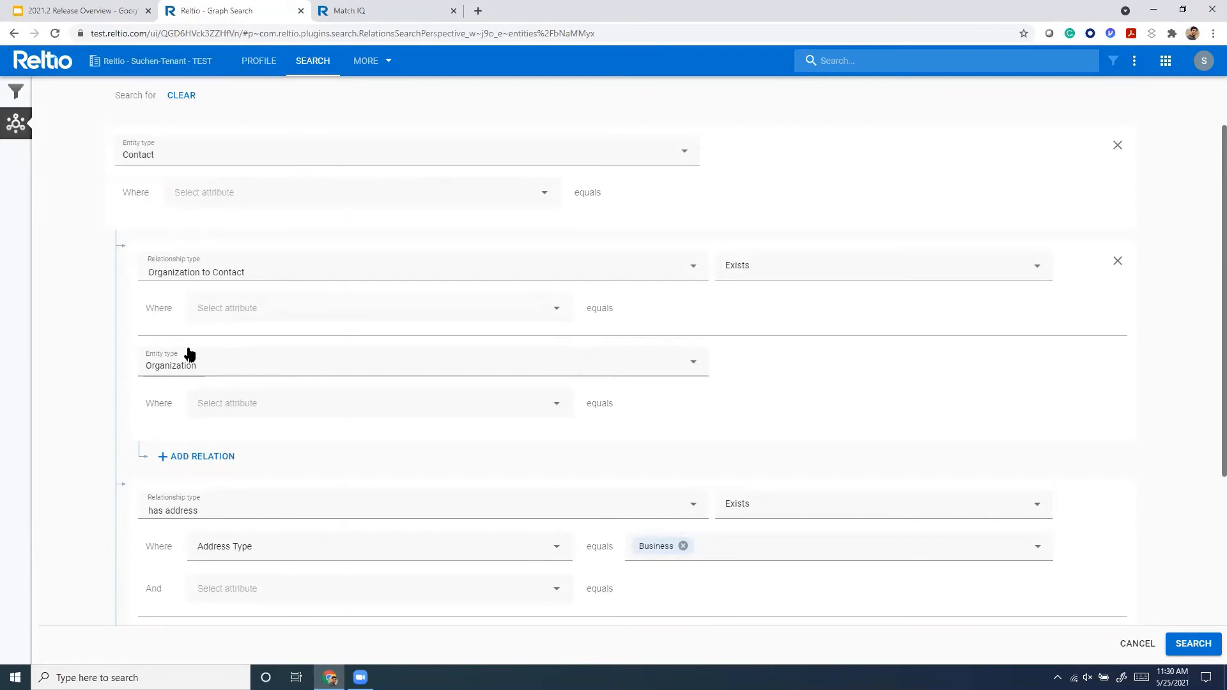
Nest an existing has address relationship to a Location under the Organization, run the graph search and reopen the query.
{"action": "left_click", "coordinate": [209, 460]}
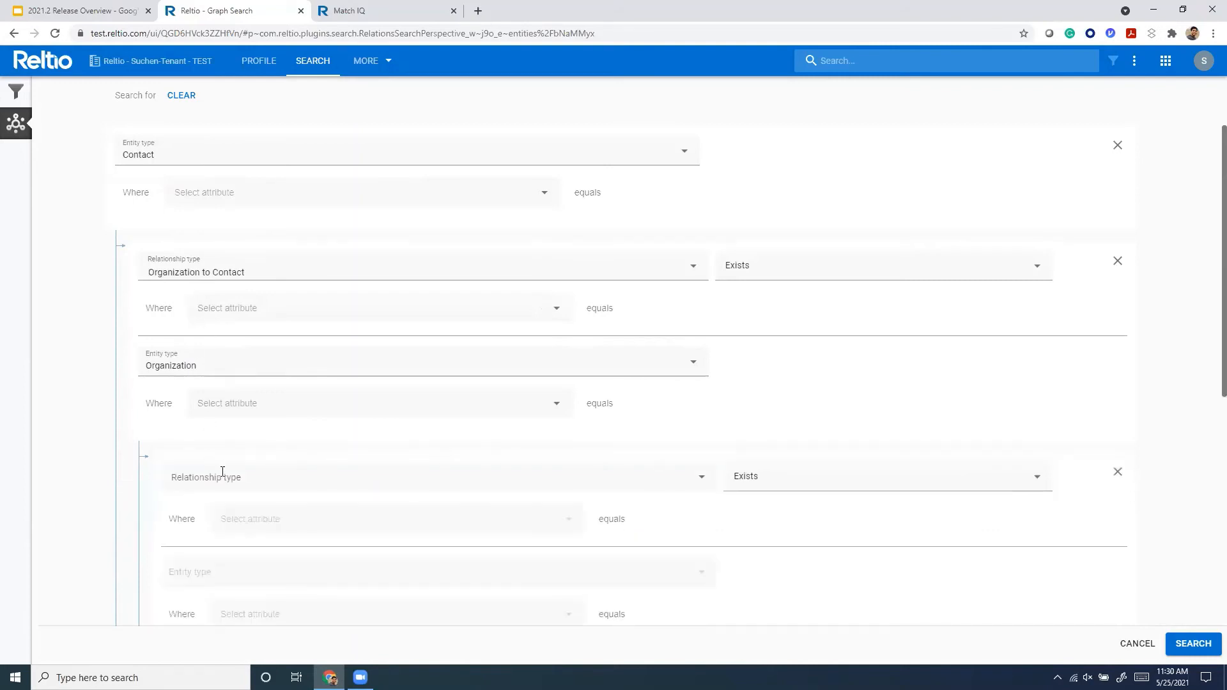
{"action": "left_click", "coordinate": [222, 473]}
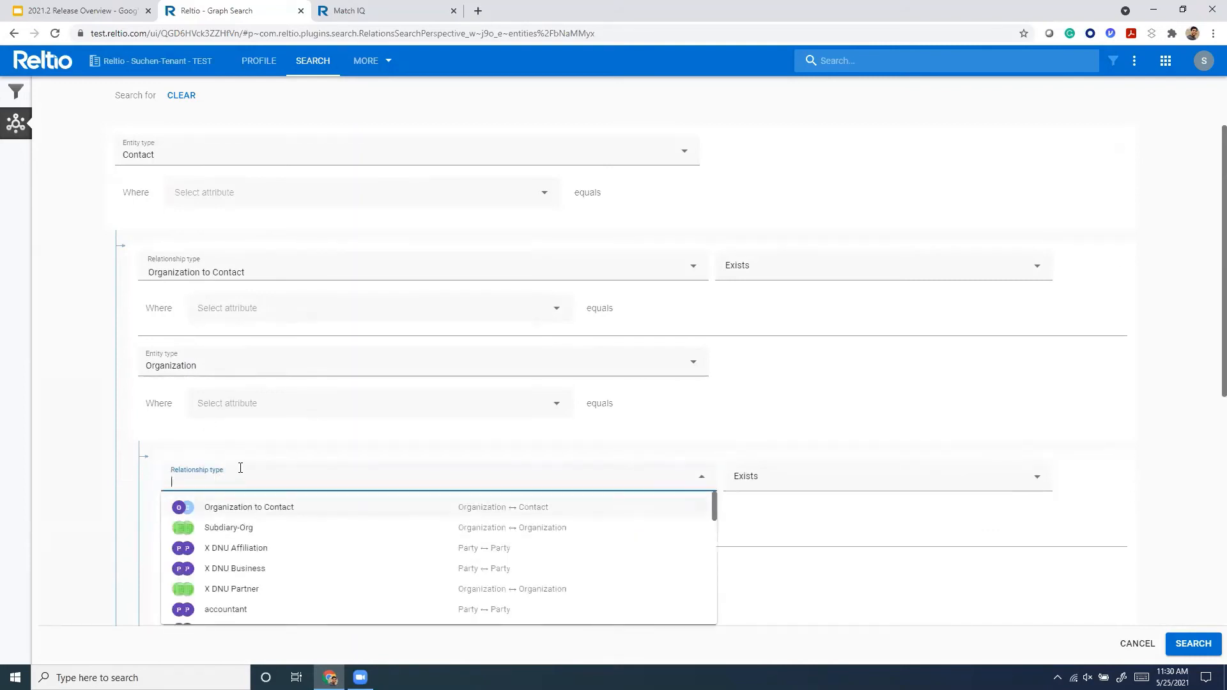
{"action": "type", "text": "has"}
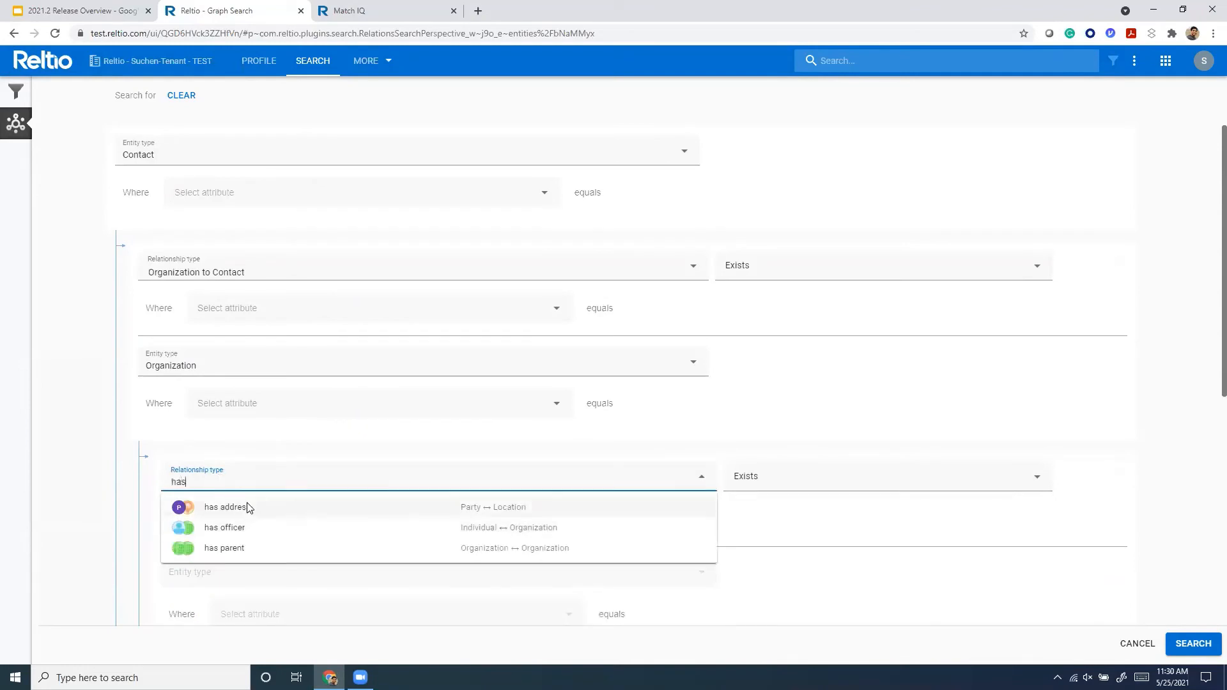
{"action": "left_click", "coordinate": [250, 510]}
{"action": "scroll", "coordinate": [212, 577], "scroll_direction": "down", "scroll_amount": 2}
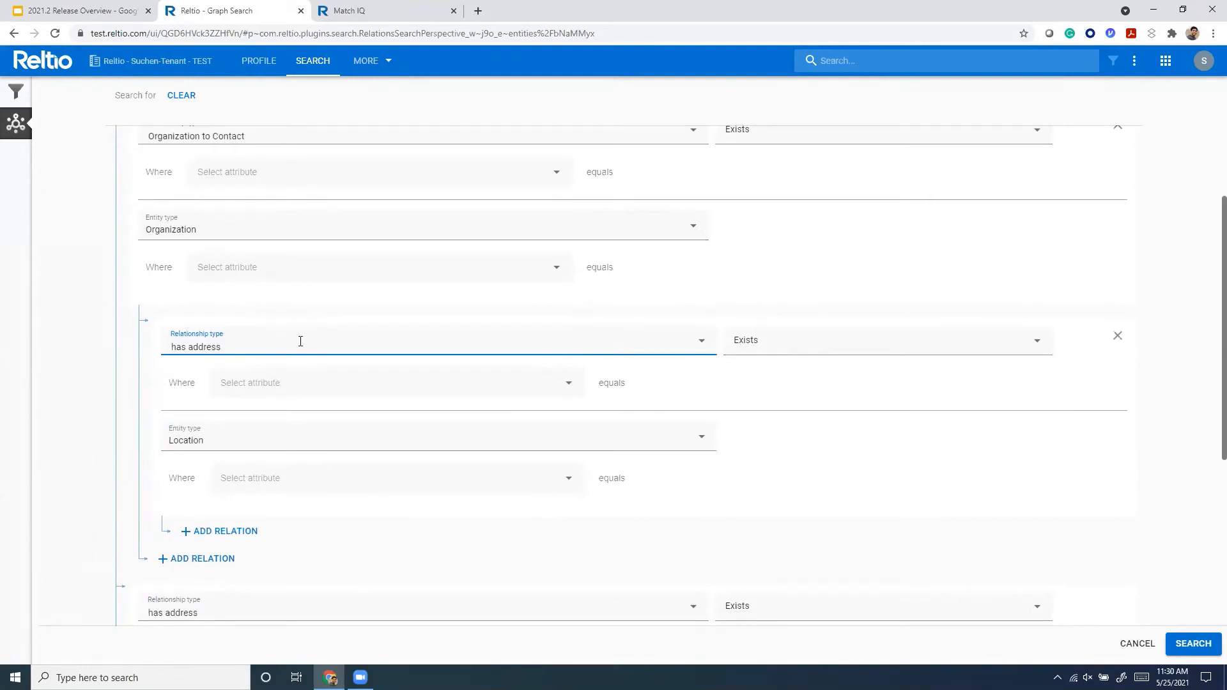
{"action": "scroll", "coordinate": [298, 339], "scroll_direction": "up", "scroll_amount": 2}
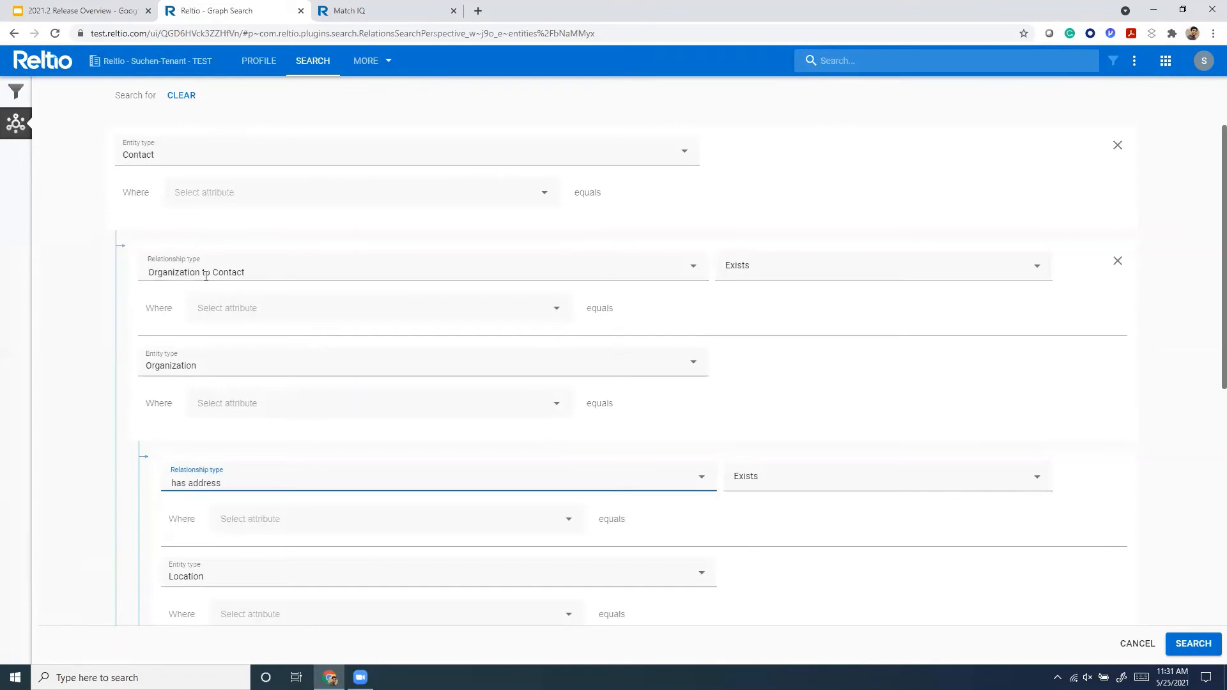
{"action": "scroll", "coordinate": [197, 326], "scroll_direction": "down", "scroll_amount": 2}
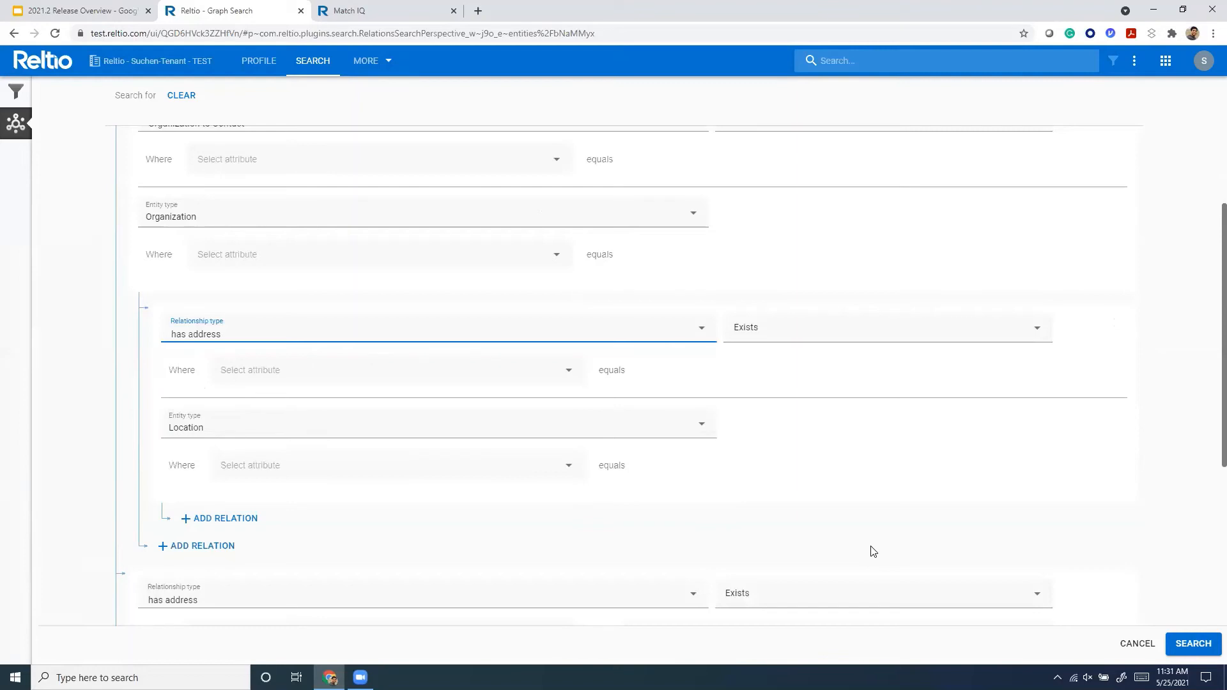
{"action": "left_click", "coordinate": [1194, 643]}
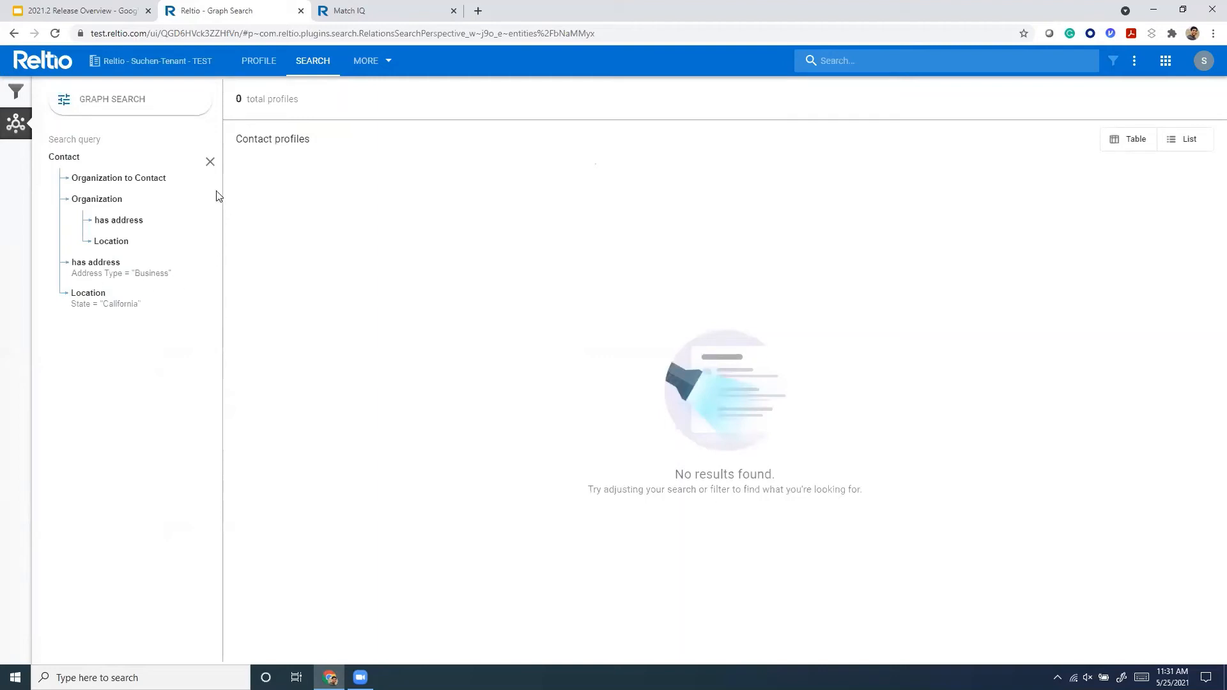
{"action": "left_click", "coordinate": [102, 107]}
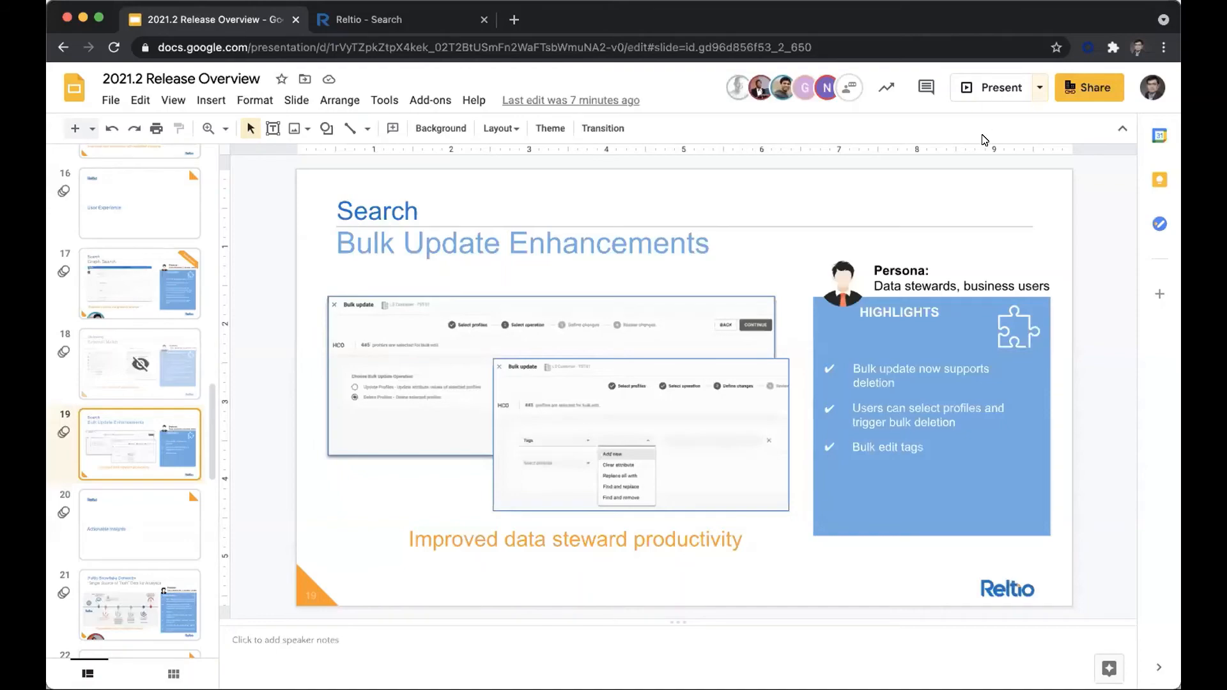
Switch to the 2021.2 Release Overview in Google Slides and present it from the Bulk Update Enhancements slide.
{"action": "left_click", "coordinate": [1005, 82]}
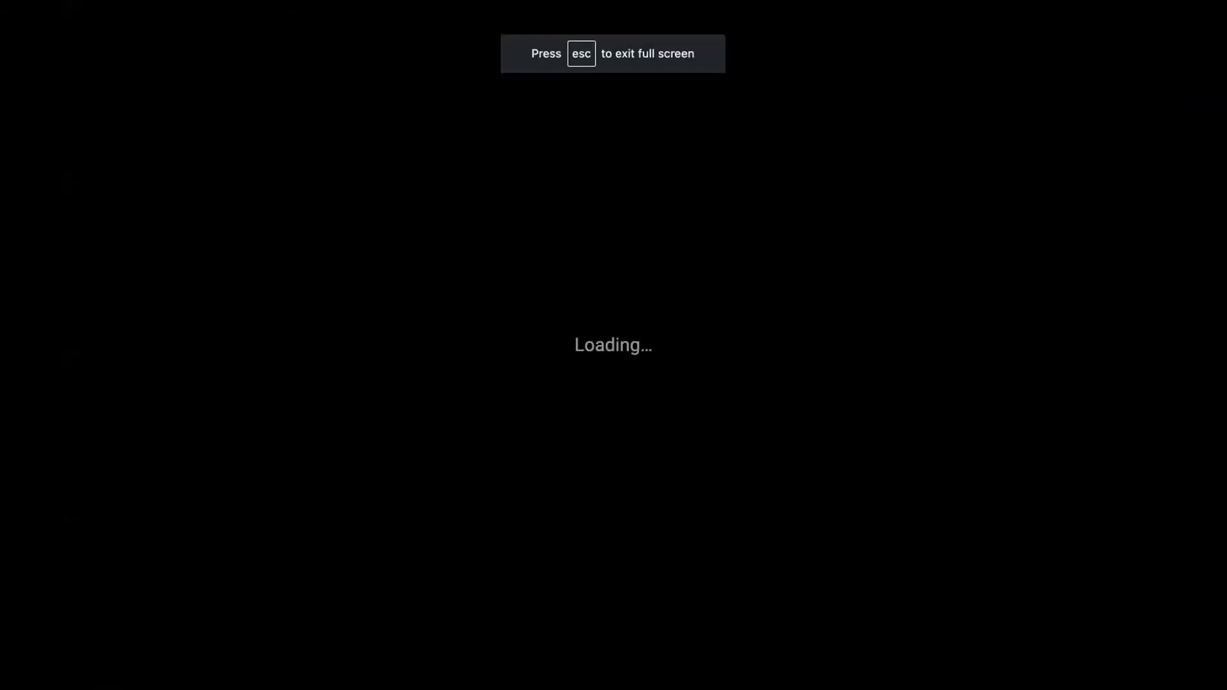